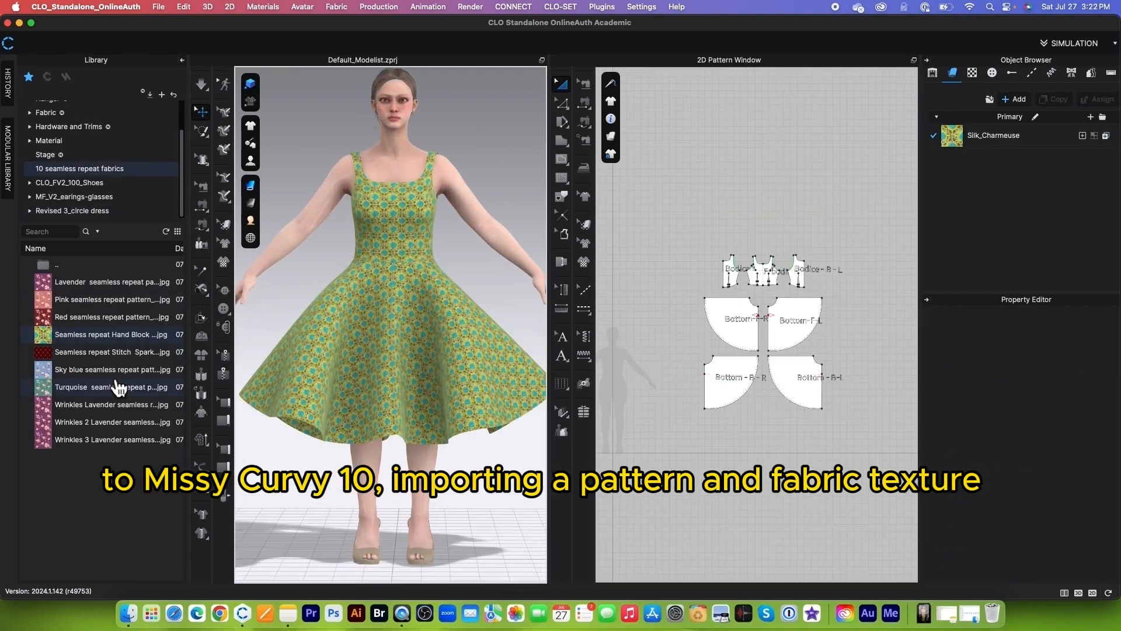
{"action": "mouse_move", "coordinate": [49, 374]}
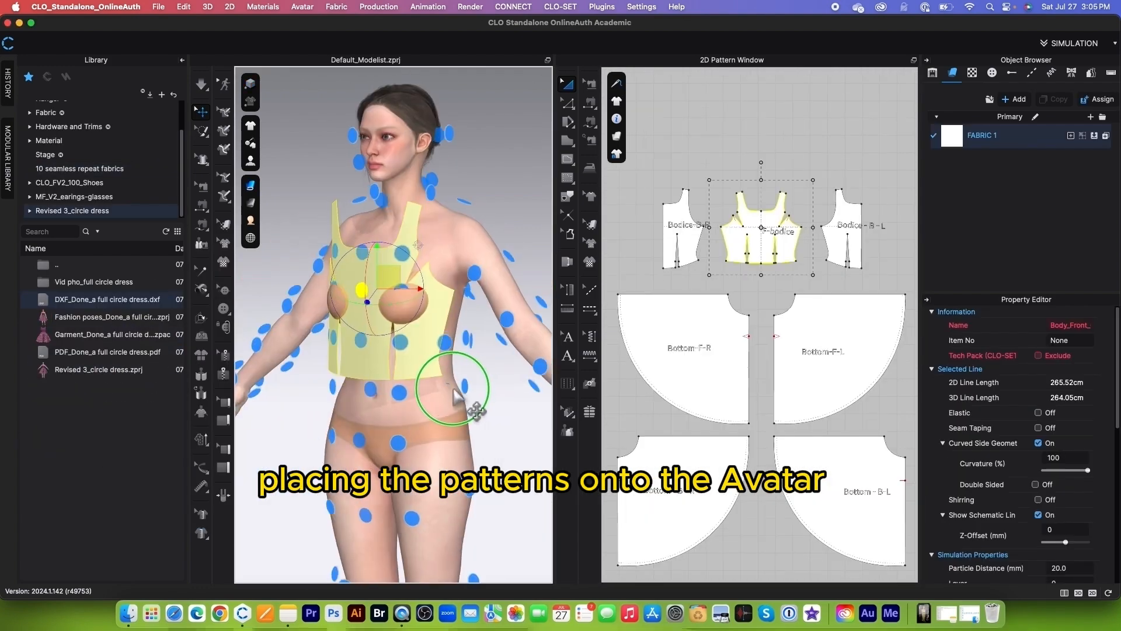
{"action": "right_click_drag", "start_coordinate": [463, 471], "coordinate": [296, 400]}
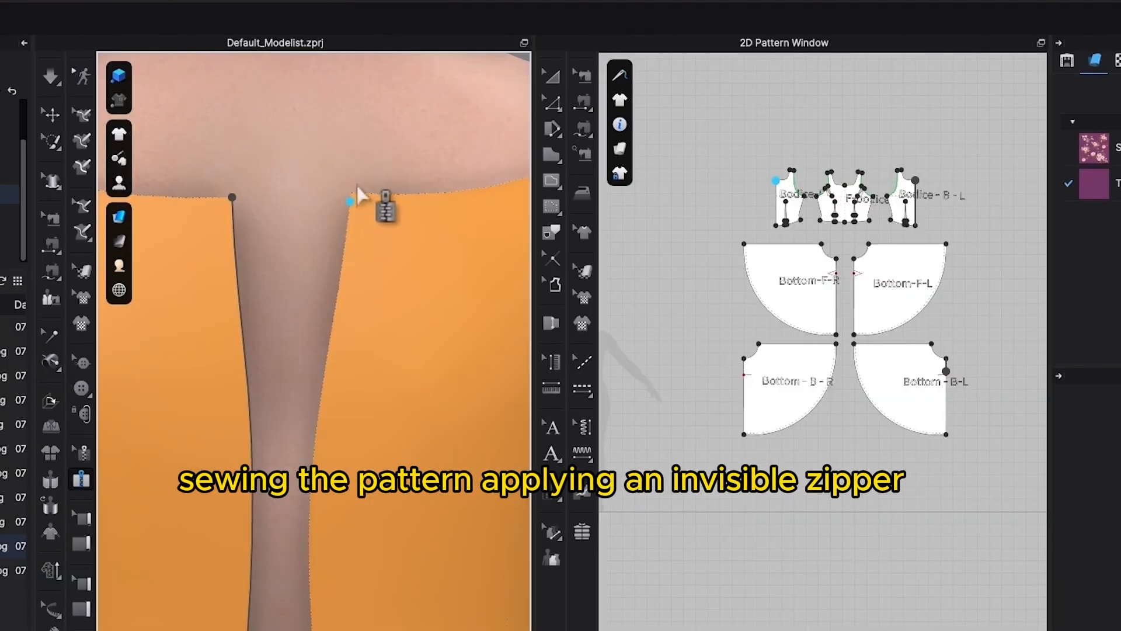
{"action": "scroll", "coordinate": [358, 218], "scroll_direction": "down", "scroll_amount": 3}
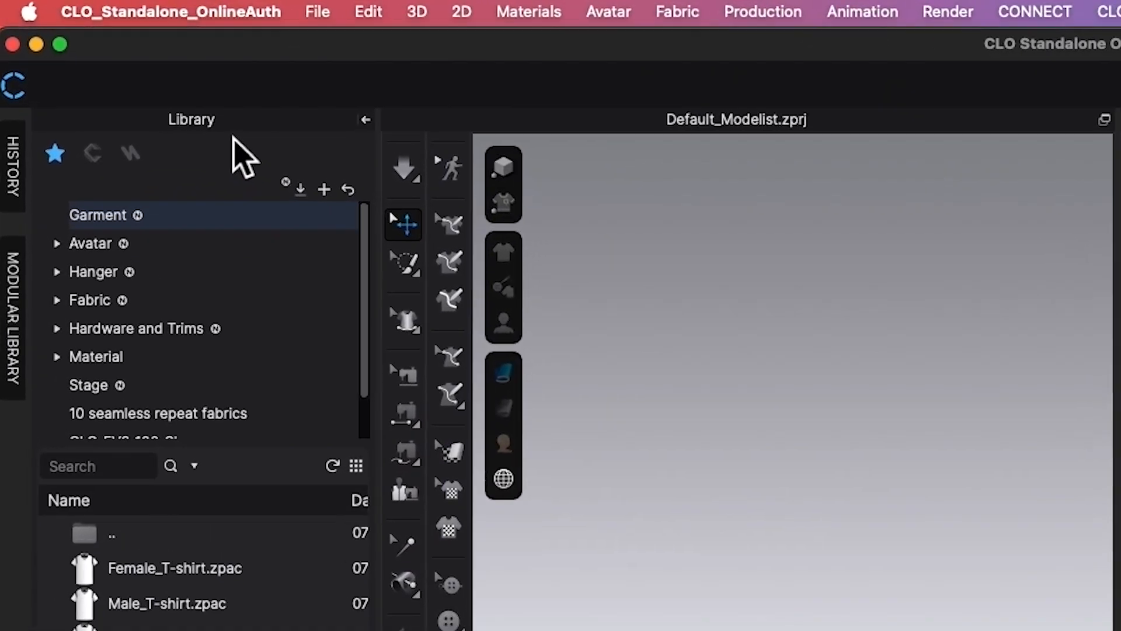
Step: Load the FV2.1_Mia avatar from the library's Avatar > Female_V2 folder
{"action": "scroll", "coordinate": [222, 278], "scroll_direction": "down", "scroll_amount": 2}
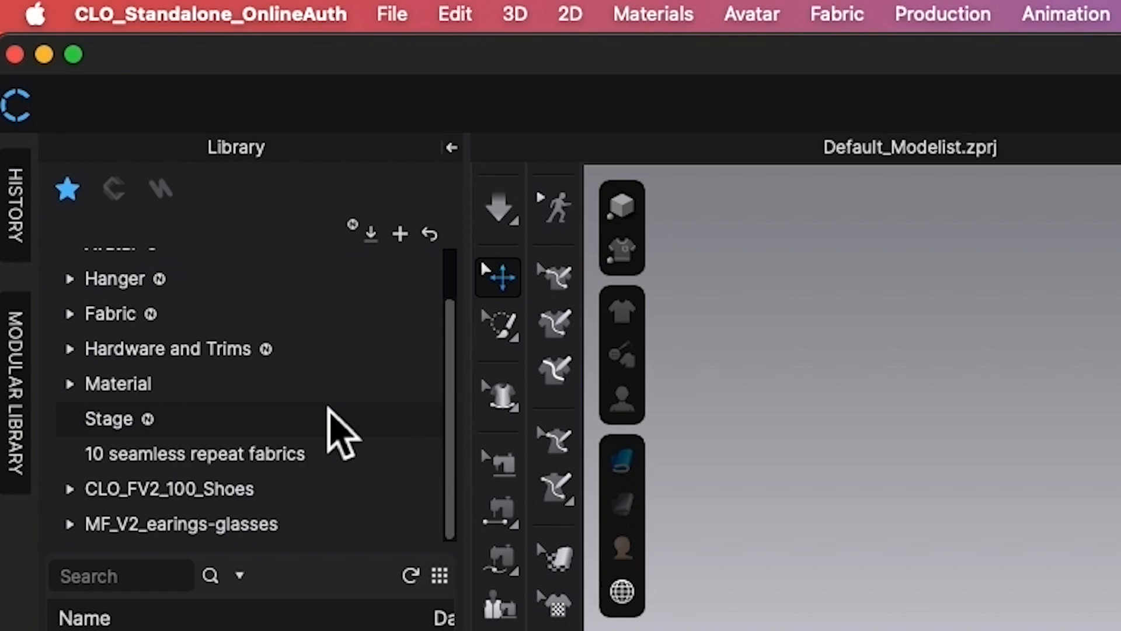
{"action": "scroll", "coordinate": [328, 408], "scroll_direction": "up", "scroll_amount": 2}
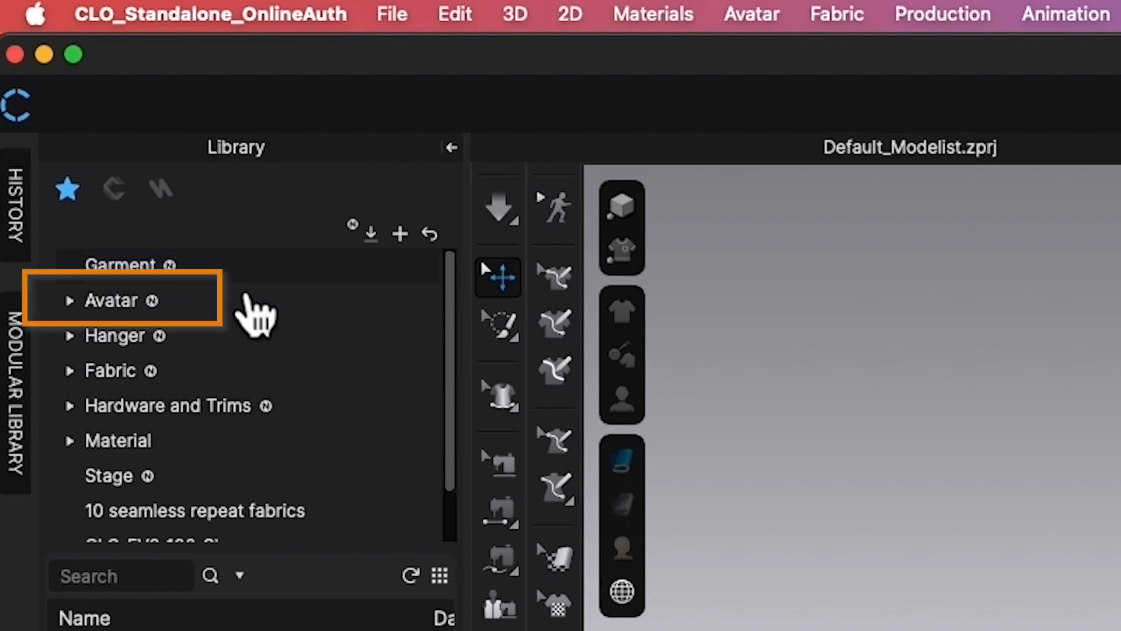
{"action": "left_click", "coordinate": [256, 305]}
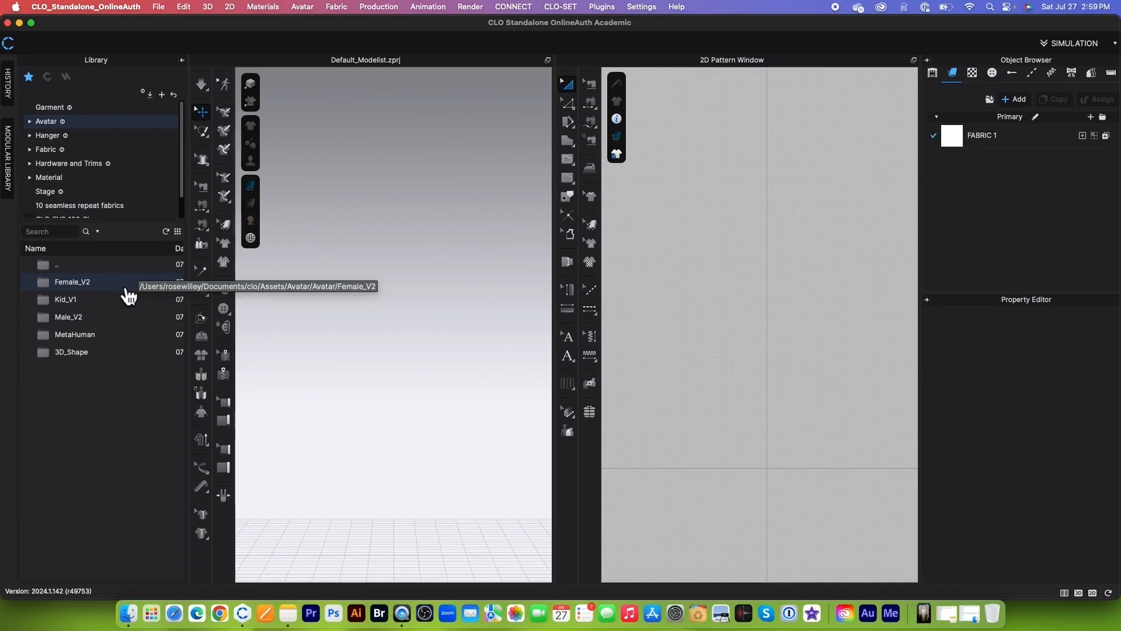
{"action": "double_click", "coordinate": [127, 292]}
{"action": "mouse_move", "coordinate": [95, 446]}
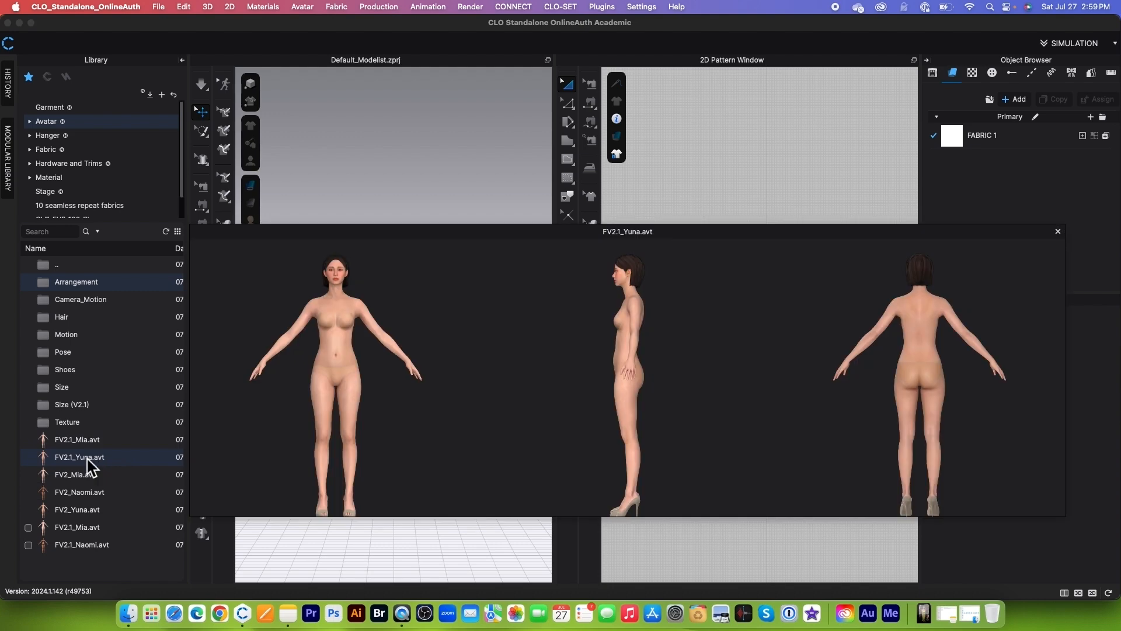
{"action": "double_click", "coordinate": [128, 444]}
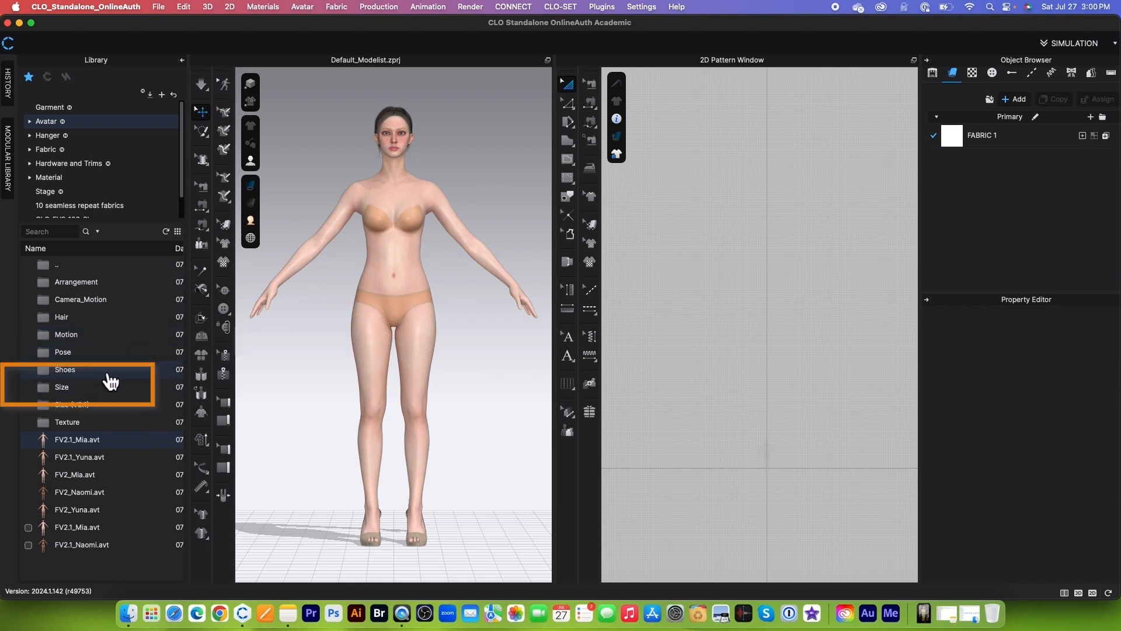
Step: Apply the US_ASTM_Missy_Curvy_10 size from the avatar's Size folder and acknowledge the information notice
{"action": "double_click", "coordinate": [99, 395]}
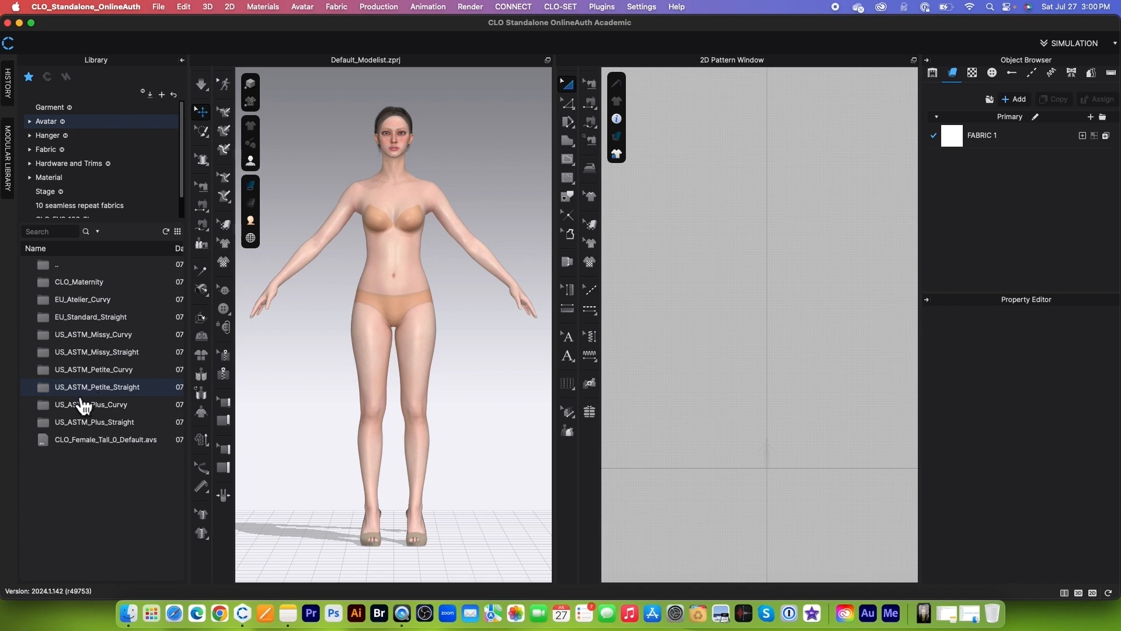
{"action": "double_click", "coordinate": [154, 338]}
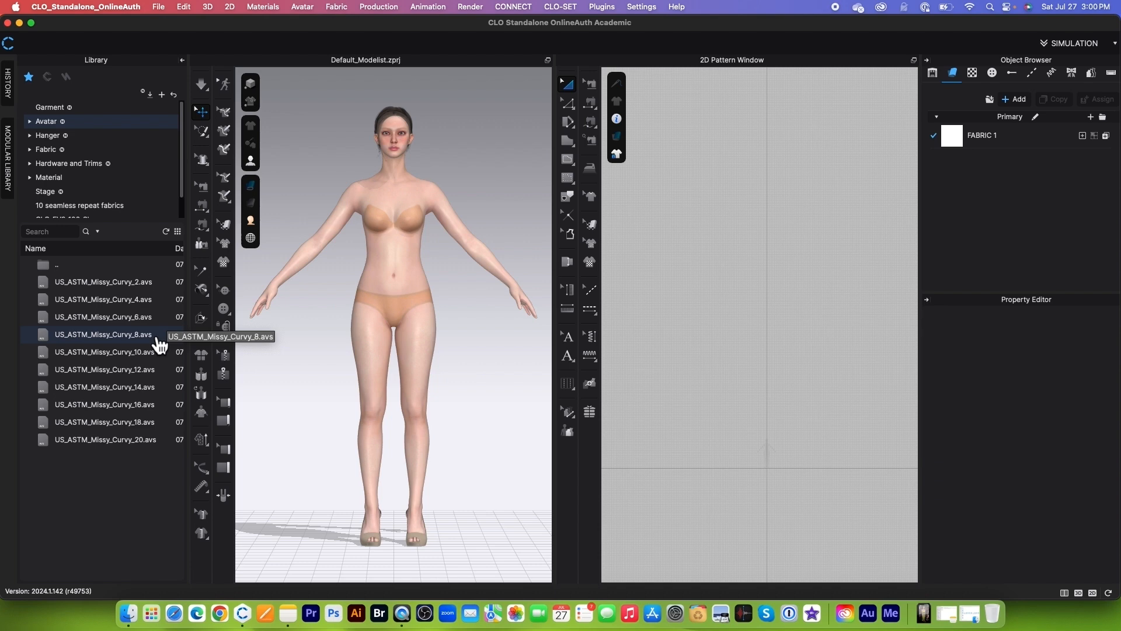
{"action": "double_click", "coordinate": [124, 354]}
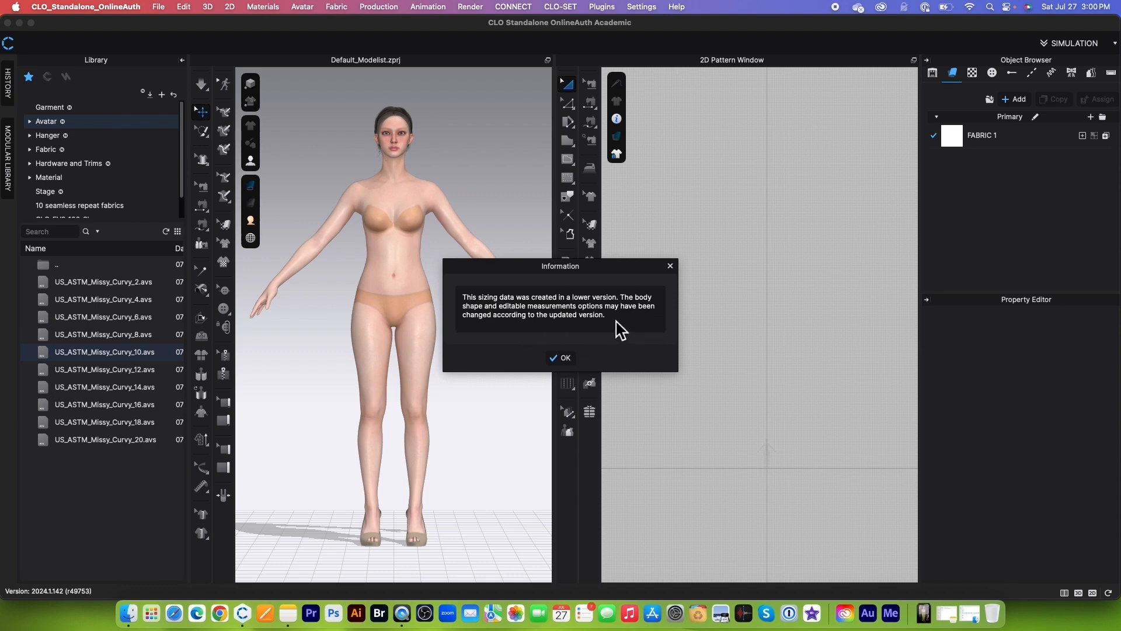
{"action": "left_click", "coordinate": [562, 358]}
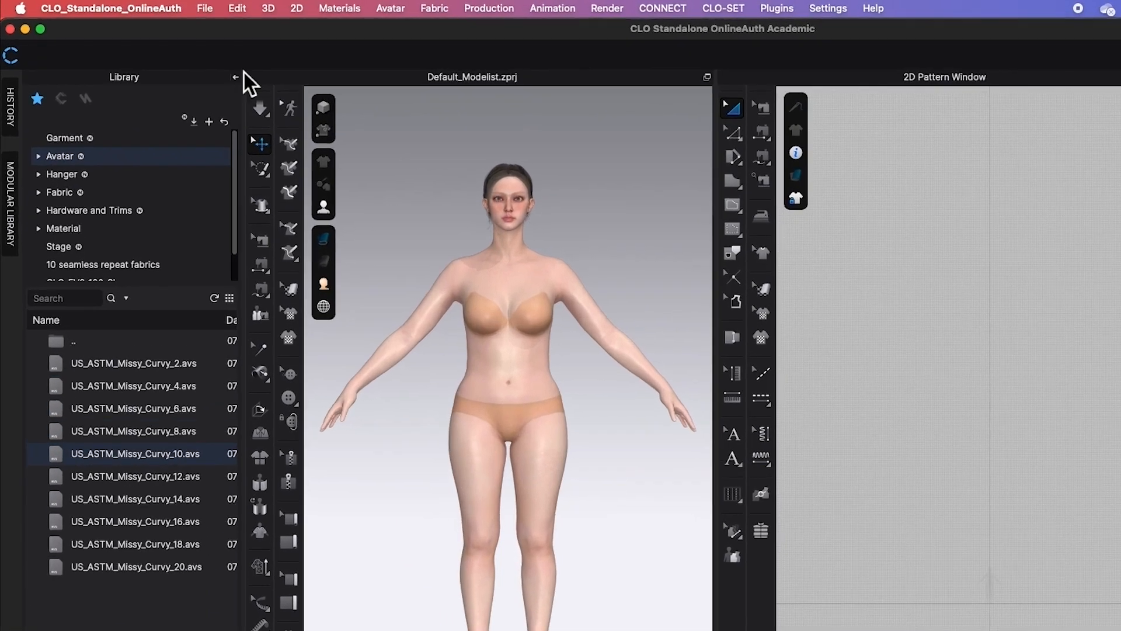
{"action": "left_click", "coordinate": [204, 9]}
{"action": "mouse_move", "coordinate": [232, 136]}
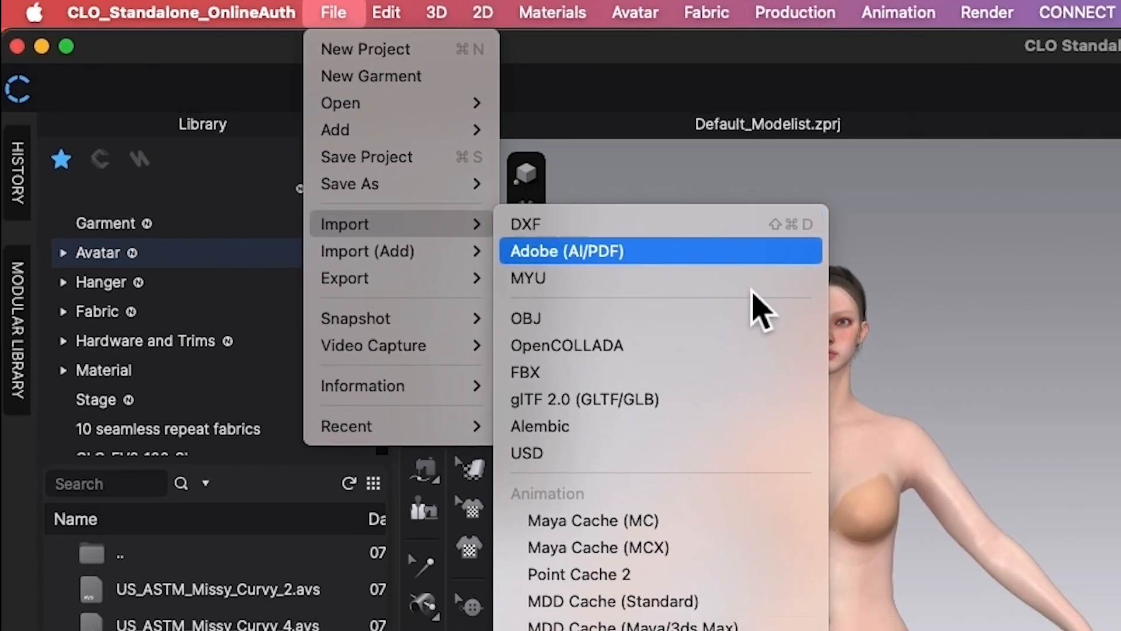
{"action": "left_click", "coordinate": [1029, 365]}
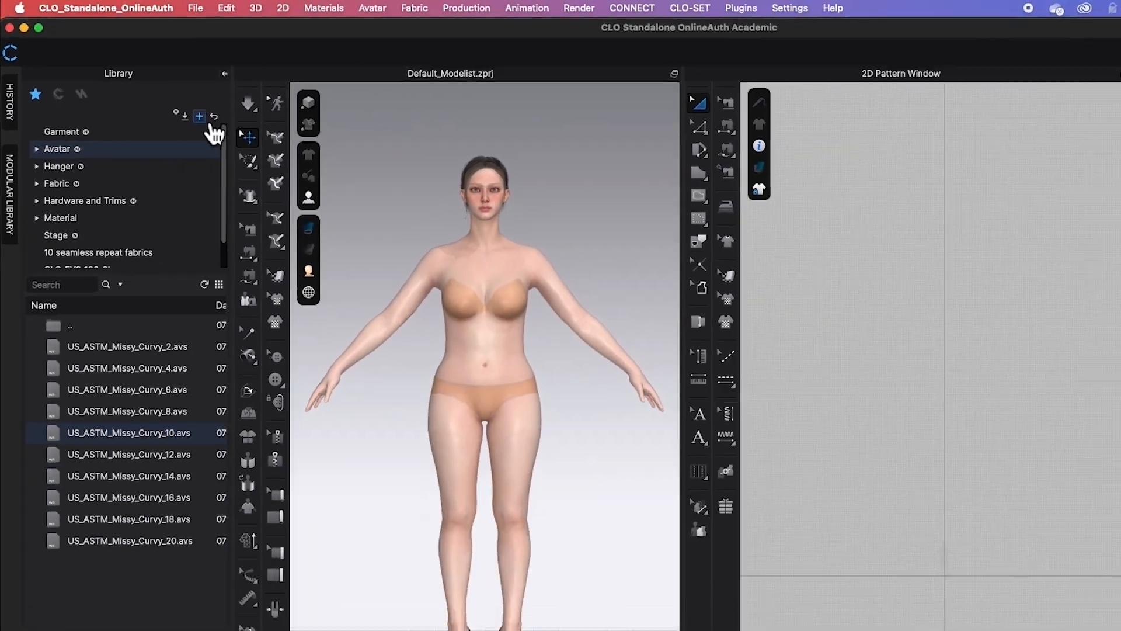
Step: Add the Desktop folder "Revised 3_circle dress" to the library as a favorite folder
{"action": "left_click", "coordinate": [200, 117]}
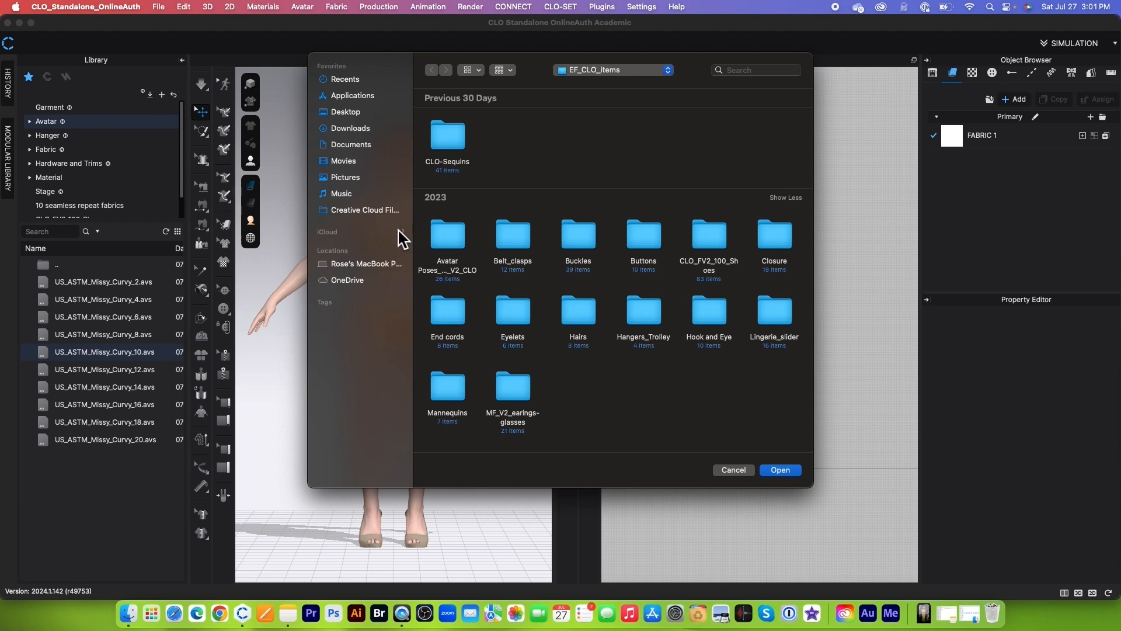
{"action": "left_click", "coordinate": [349, 115]}
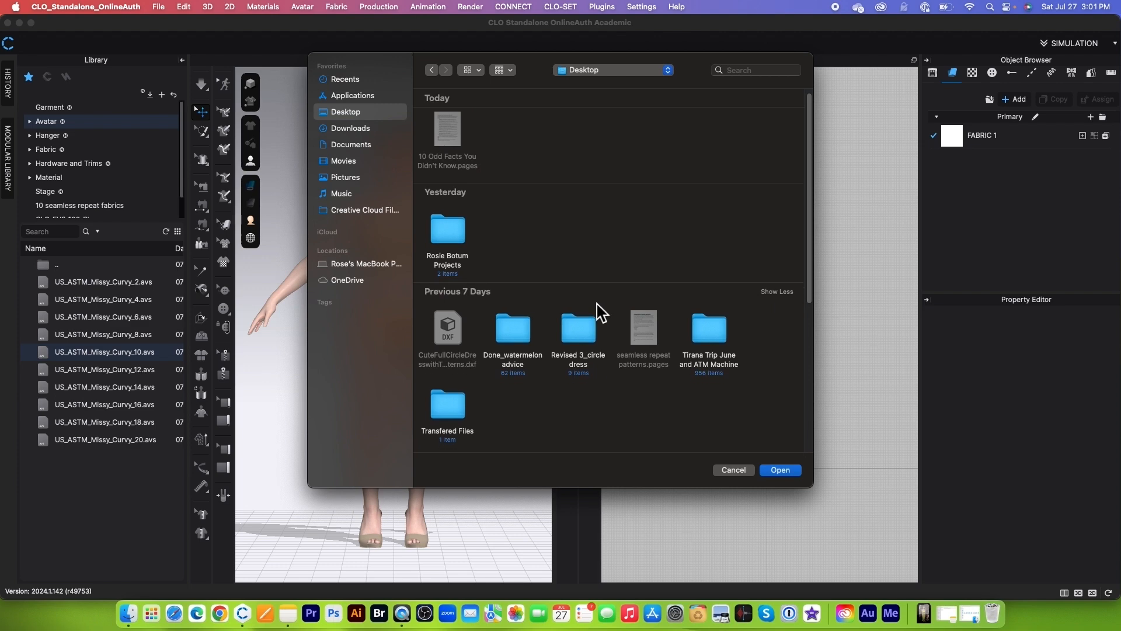
{"action": "scroll", "coordinate": [598, 313], "scroll_direction": "down", "scroll_amount": 2}
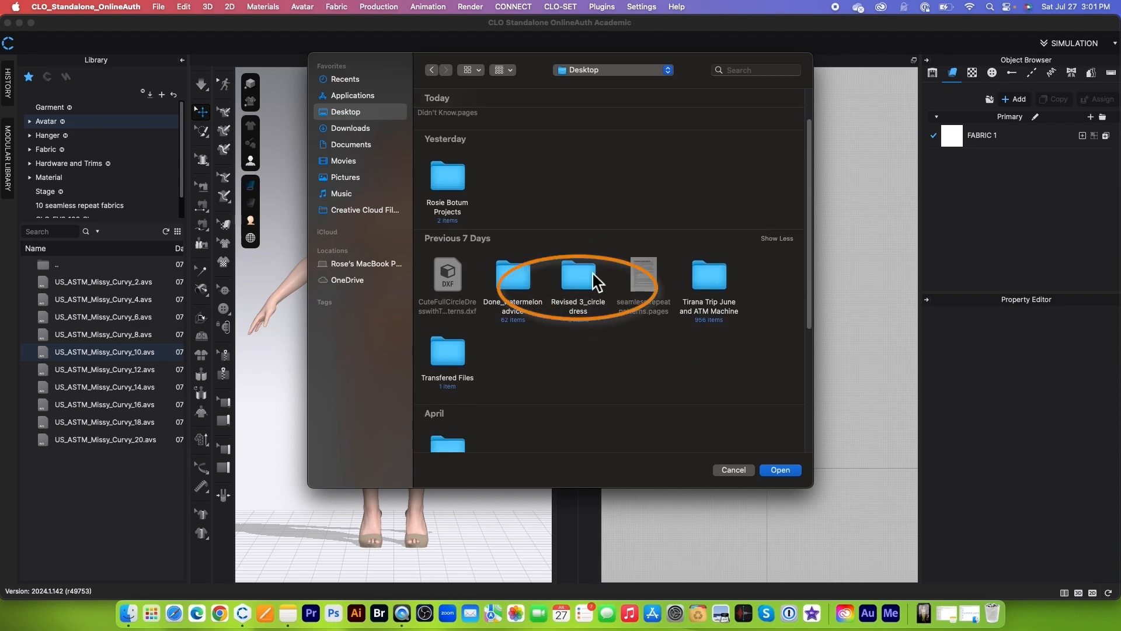
{"action": "left_click", "coordinate": [586, 283]}
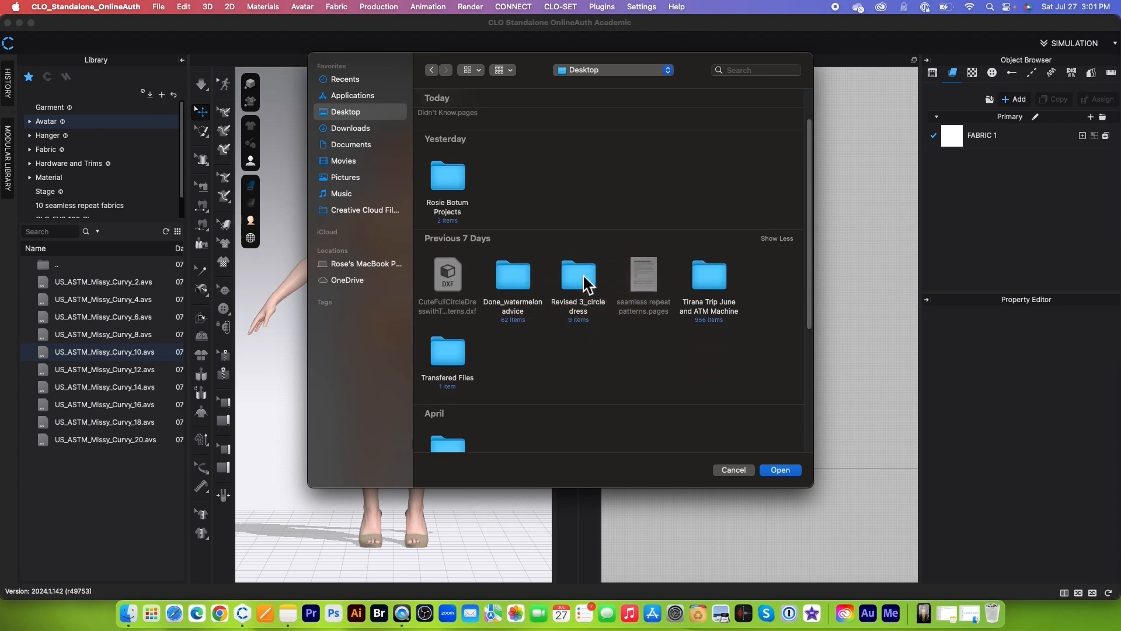
{"action": "left_click", "coordinate": [781, 470]}
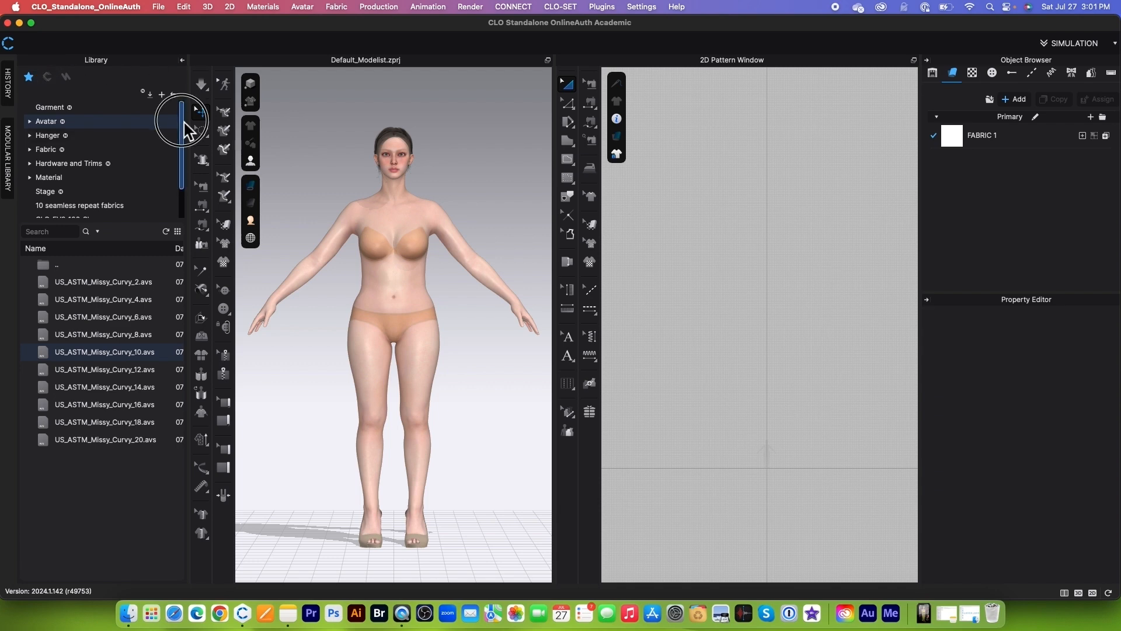
Step: Import DXF_Done_a full circle dress.dxf from the Revised 3_circle dress library folder with Load Type set to Add
{"action": "left_click_drag", "start_coordinate": [183, 121], "coordinate": [178, 185]}
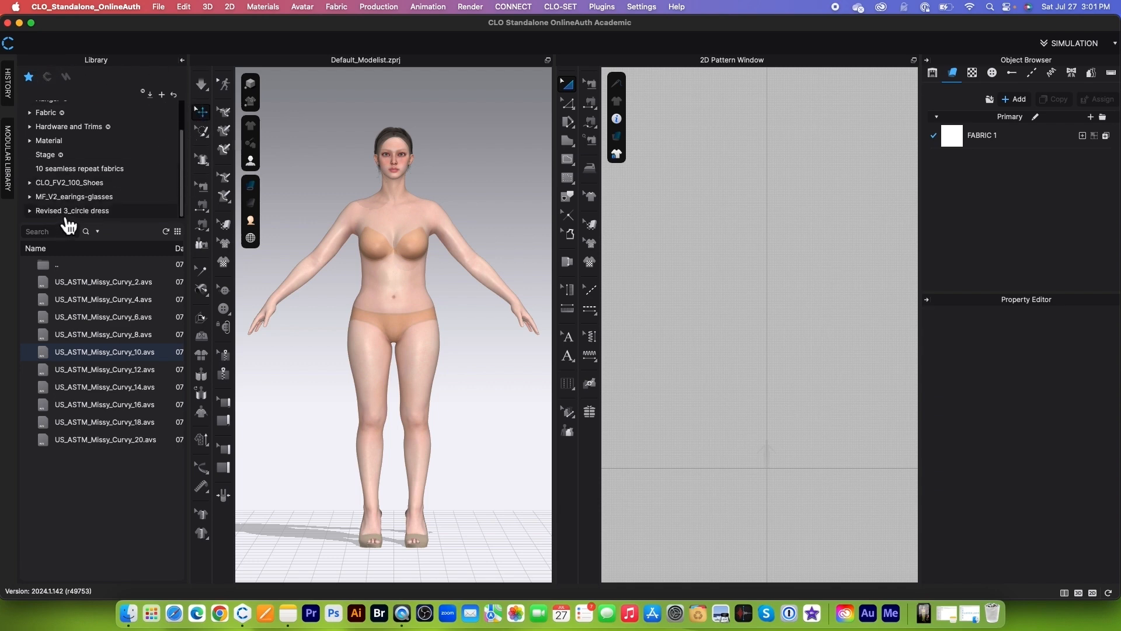
{"action": "left_click", "coordinate": [133, 215]}
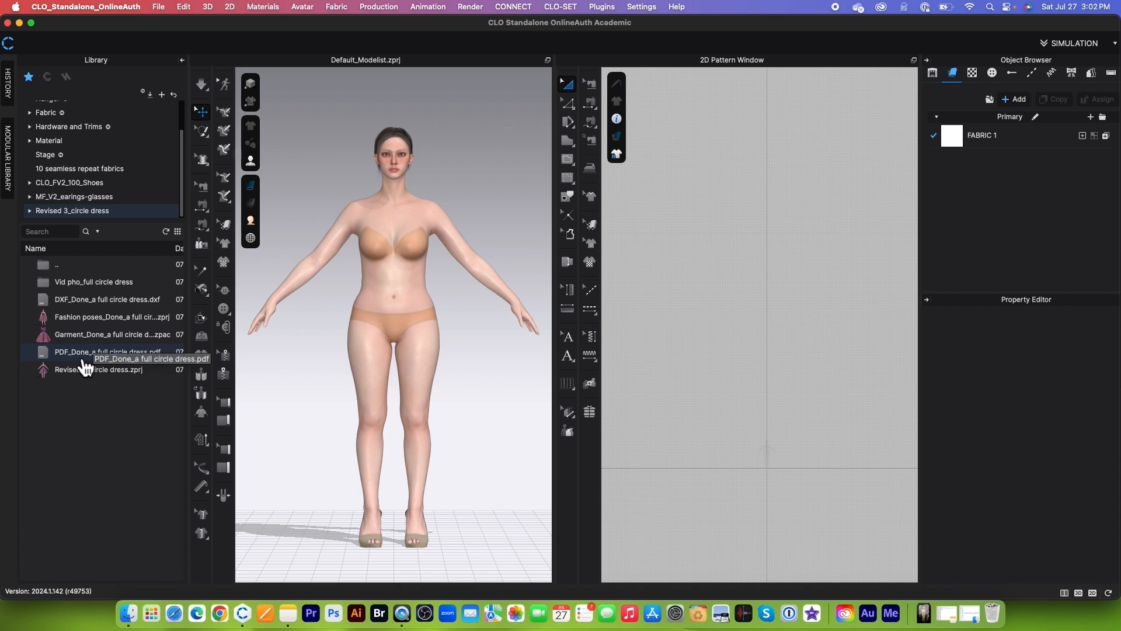
{"action": "double_click", "coordinate": [85, 300]}
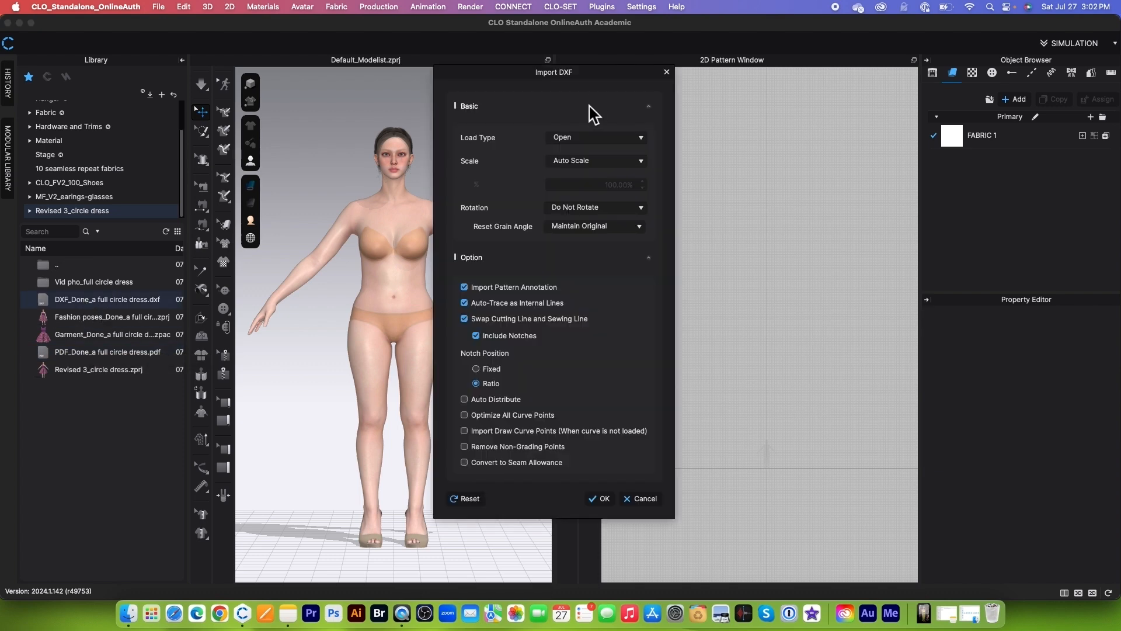
{"action": "left_click", "coordinate": [645, 138]}
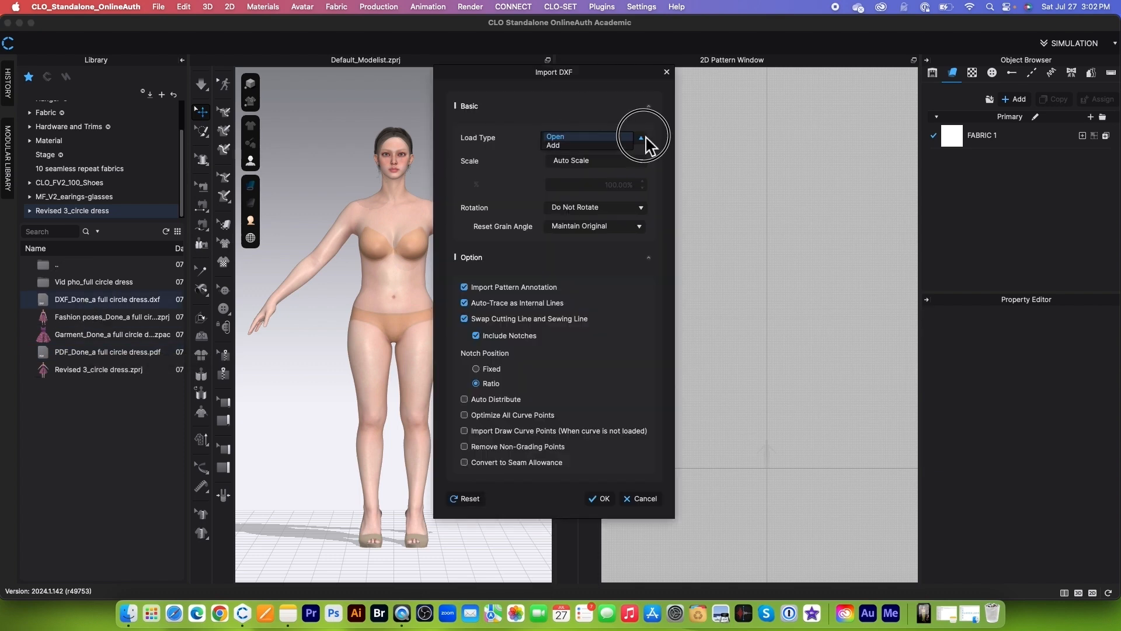
{"action": "left_click", "coordinate": [558, 145]}
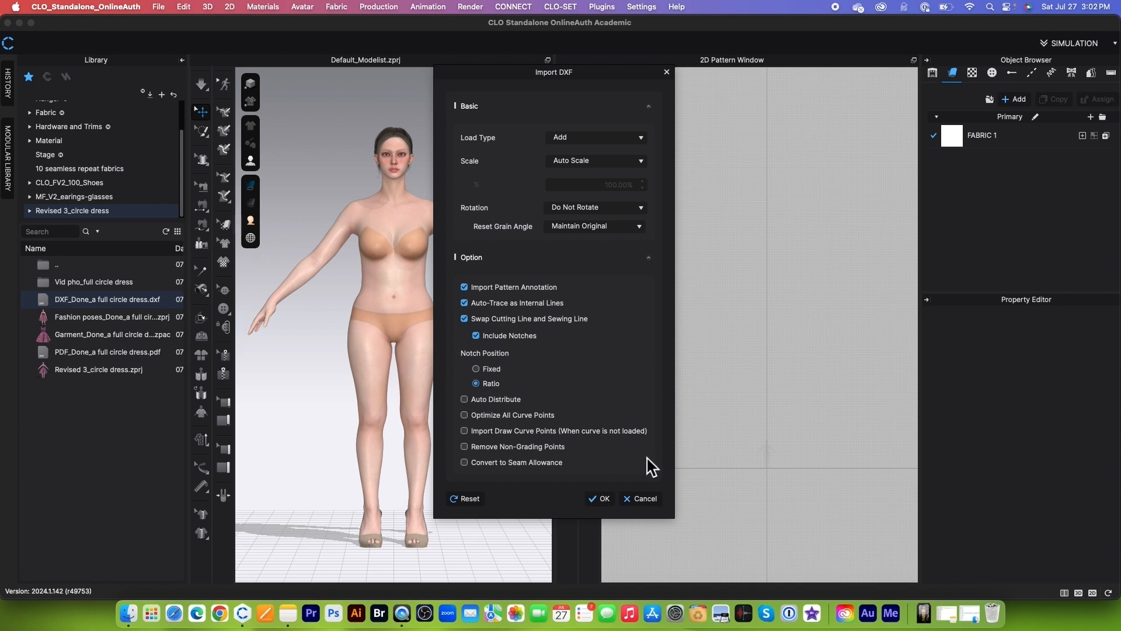
{"action": "left_click", "coordinate": [601, 500]}
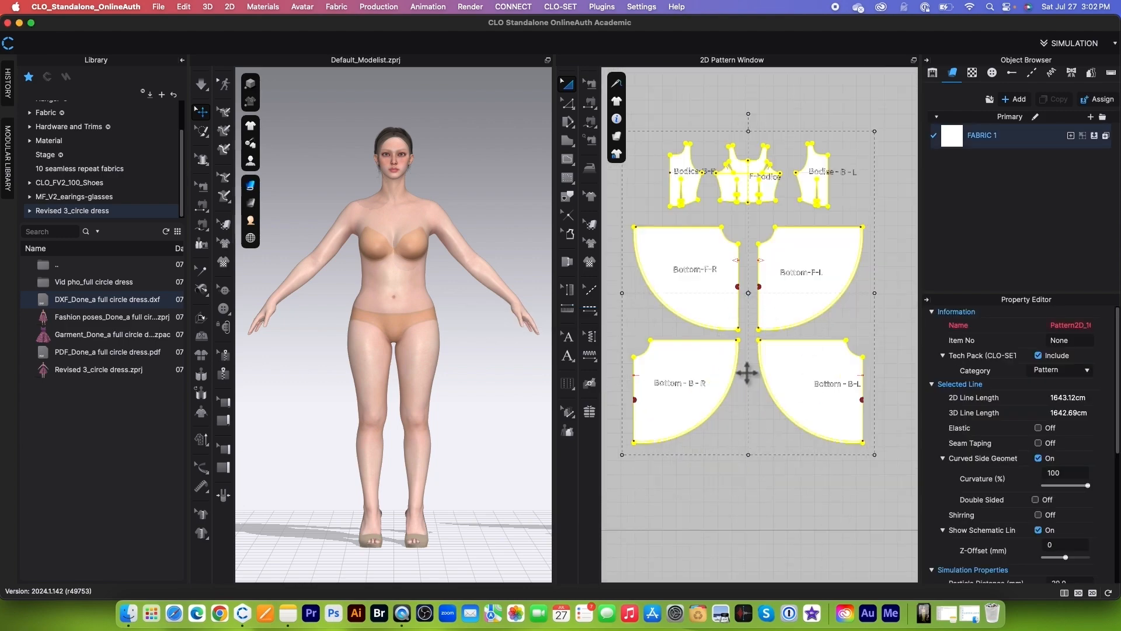
Step: Examine the imported pattern pieces in the 2D Pattern window
{"action": "left_click", "coordinate": [872, 252]}
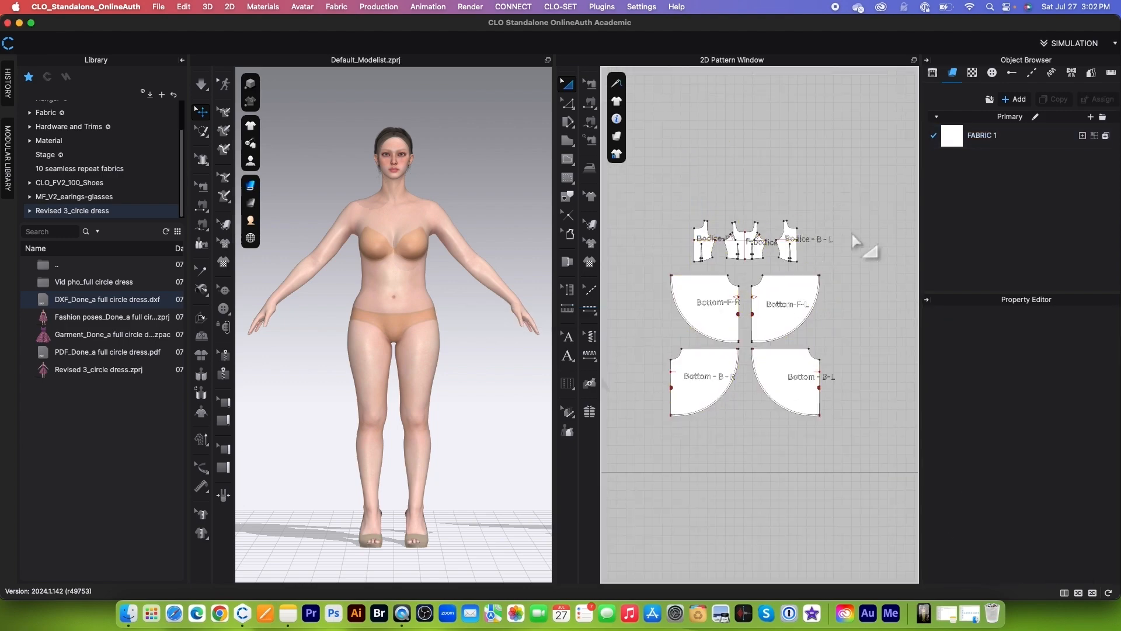
{"action": "scroll", "coordinate": [771, 310], "scroll_direction": "up", "scroll_amount": 5}
{"action": "scroll", "coordinate": [736, 194], "scroll_direction": "down", "scroll_amount": 4}
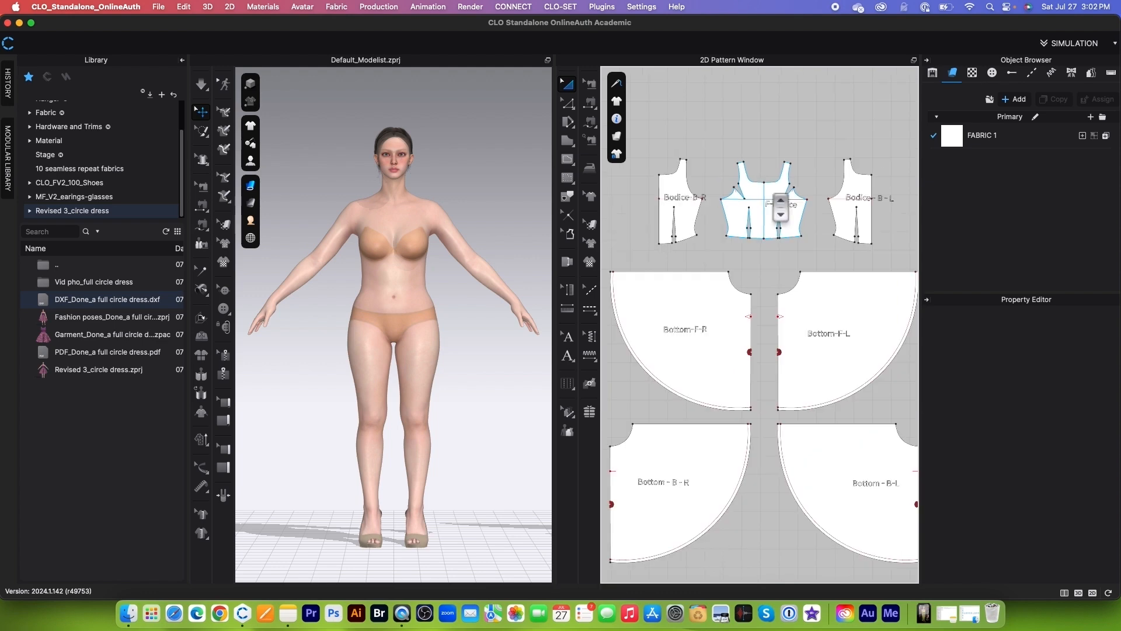
{"action": "scroll", "coordinate": [698, 219], "scroll_direction": "up", "scroll_amount": 2}
{"action": "scroll", "coordinate": [743, 343], "scroll_direction": "down", "scroll_amount": 3}
{"action": "scroll", "coordinate": [744, 343], "scroll_direction": "up", "scroll_amount": 2}
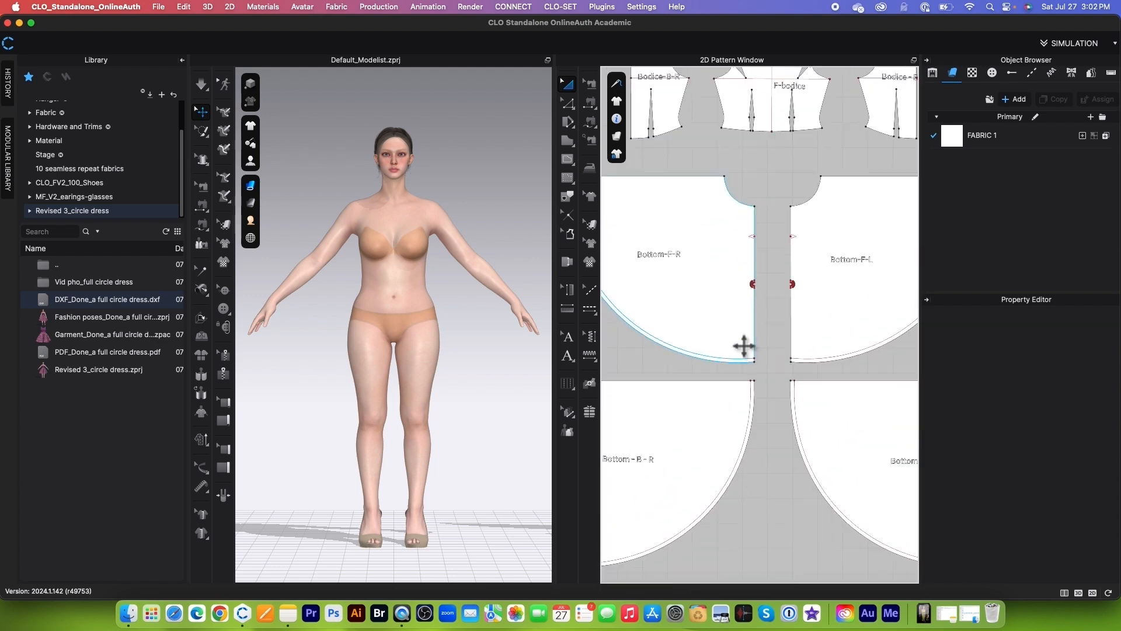
{"action": "scroll", "coordinate": [745, 351], "scroll_direction": "down", "scroll_amount": 2}
{"action": "scroll", "coordinate": [761, 411], "scroll_direction": "down", "scroll_amount": 2}
{"action": "key", "text": "a"}
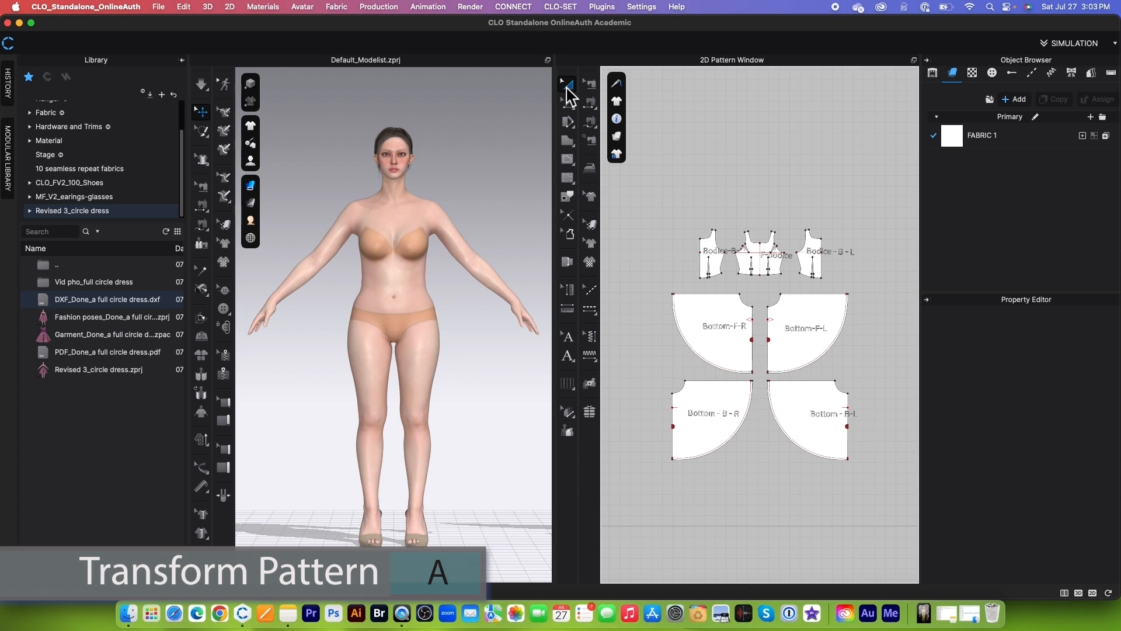
{"action": "left_click_drag", "start_coordinate": [628, 187], "coordinate": [892, 477]}
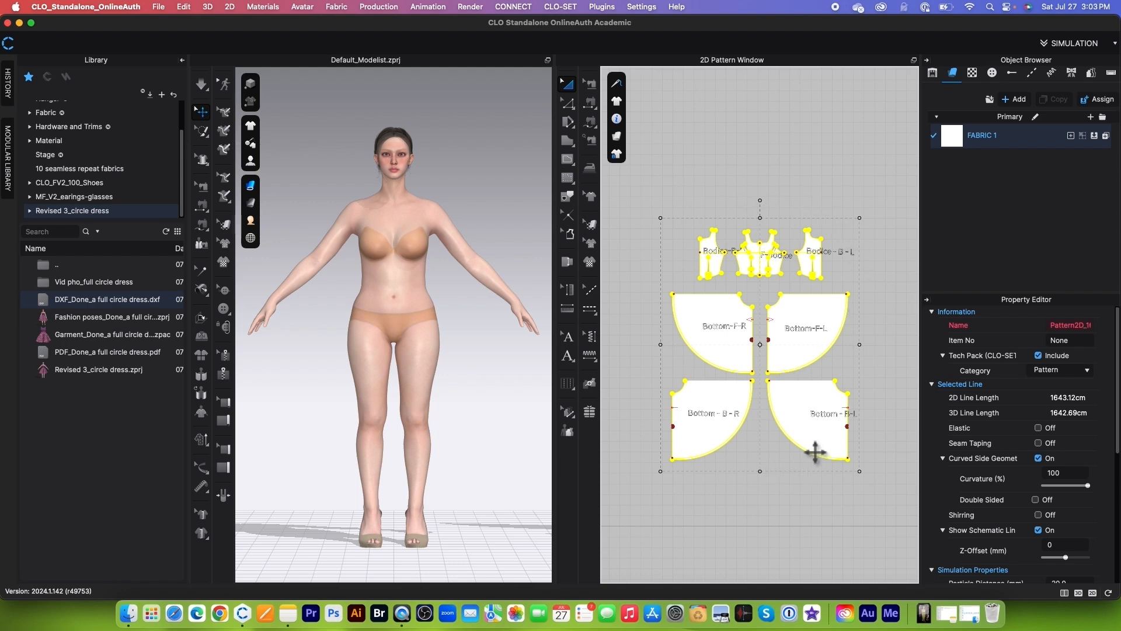
{"action": "left_click", "coordinate": [791, 142]}
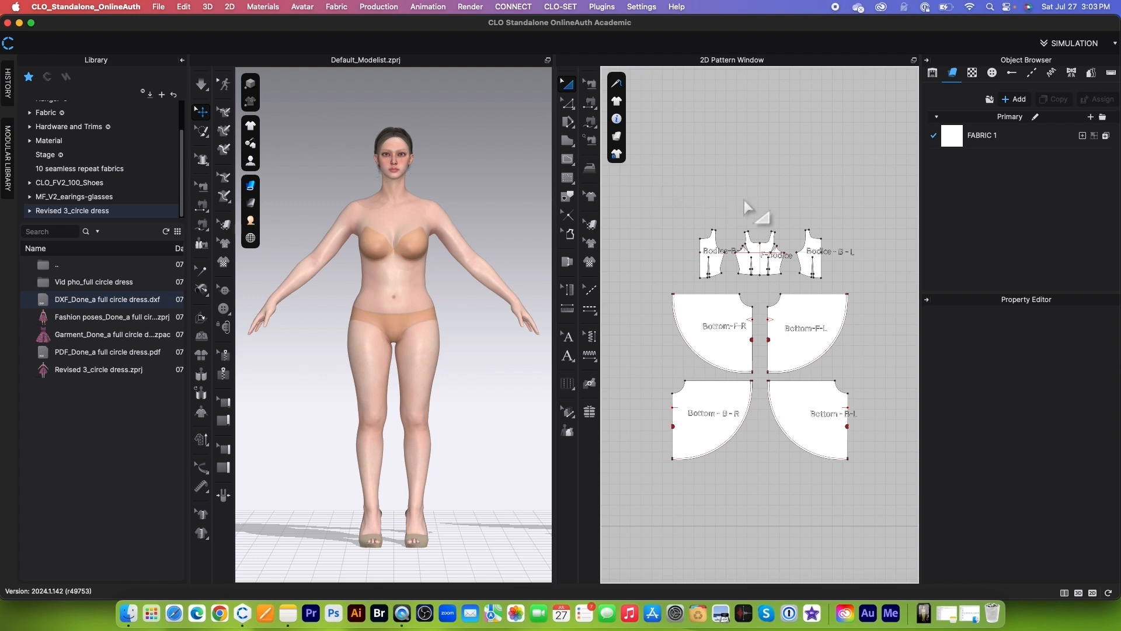
Step: Lock all internal lines of the patterns in the 2D Pattern window
{"action": "right_click", "coordinate": [753, 174]}
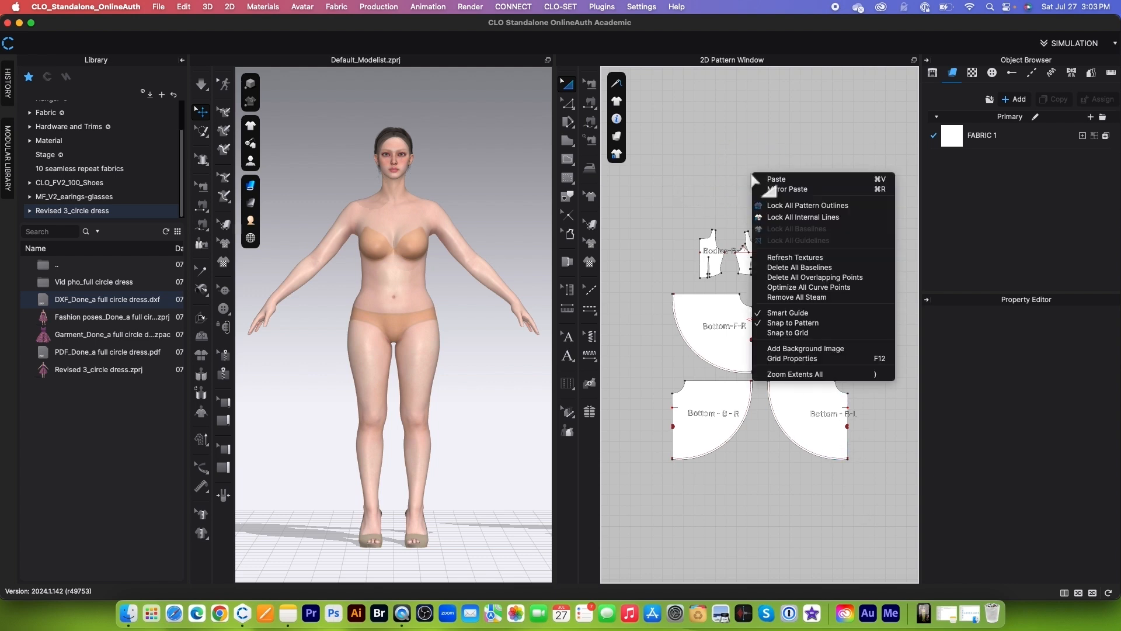
{"action": "left_click", "coordinate": [803, 216]}
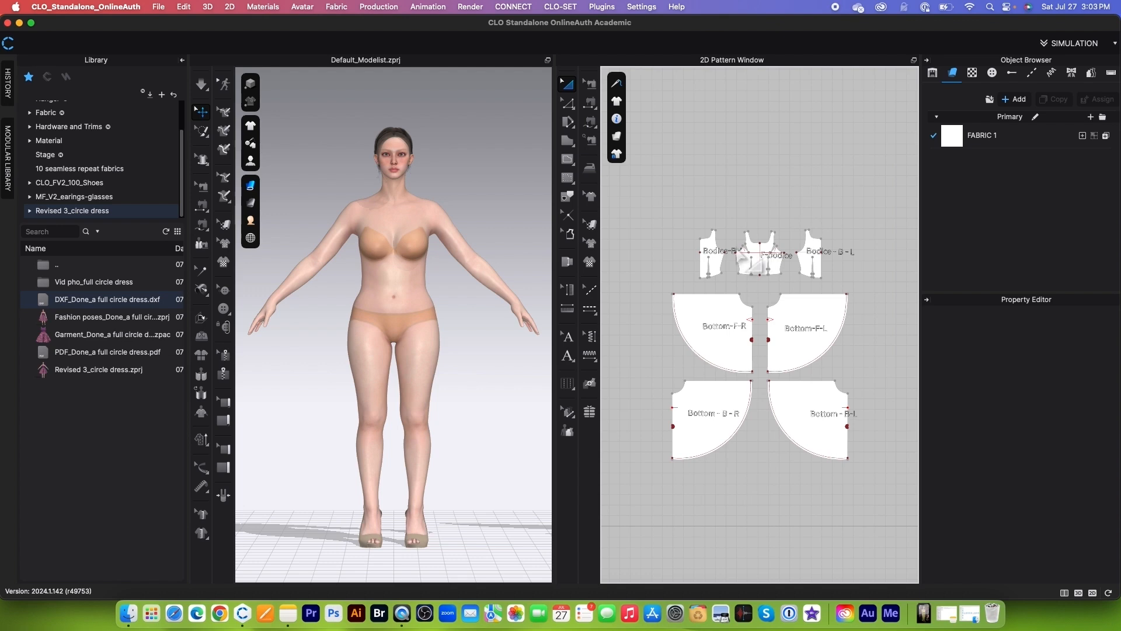
{"action": "scroll", "coordinate": [739, 251], "scroll_direction": "up", "scroll_amount": 2}
{"action": "scroll", "coordinate": [751, 260], "scroll_direction": "up", "scroll_amount": 1}
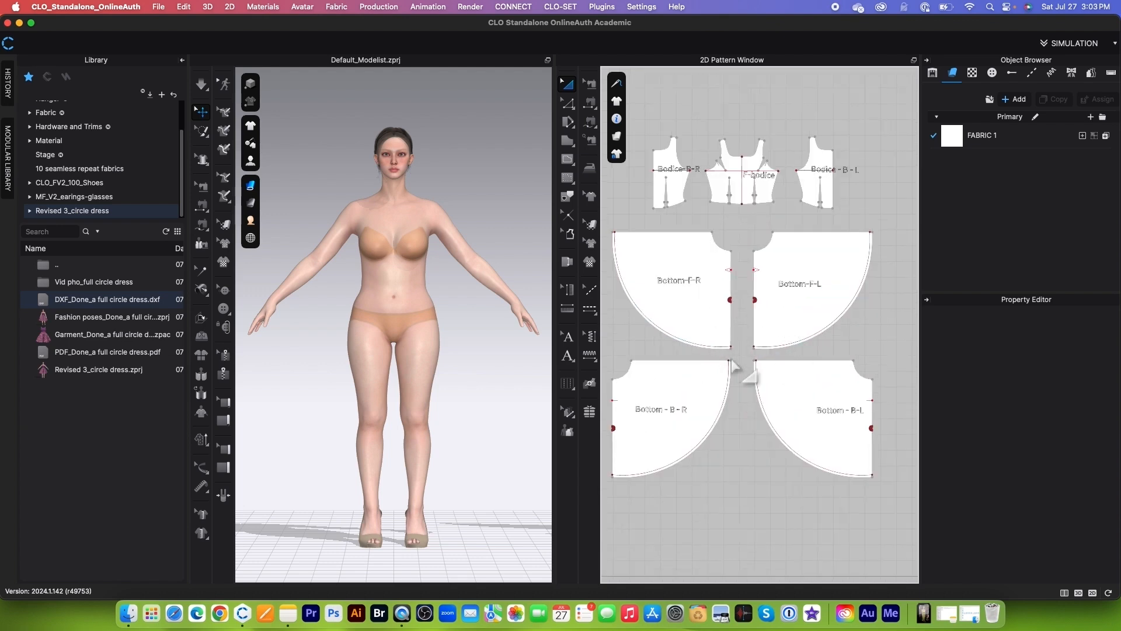
{"action": "scroll", "coordinate": [763, 344], "scroll_direction": "down", "scroll_amount": 3}
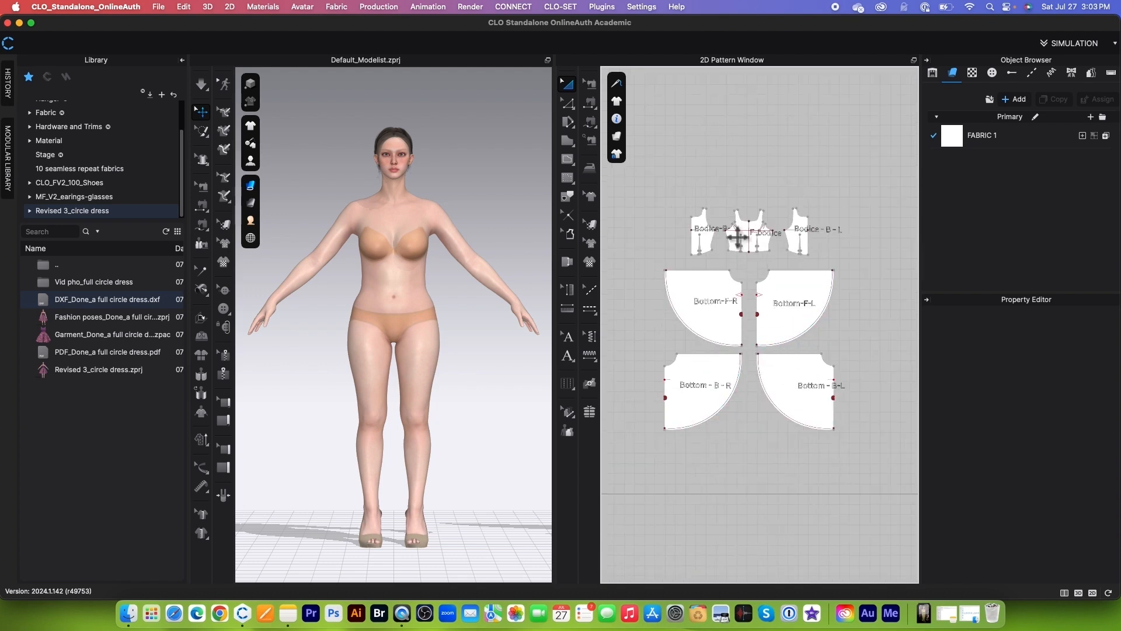
Step: Select the skirt hem lines across all patterns and convert them to baselines
{"action": "left_click_drag", "start_coordinate": [646, 188], "coordinate": [864, 435]}
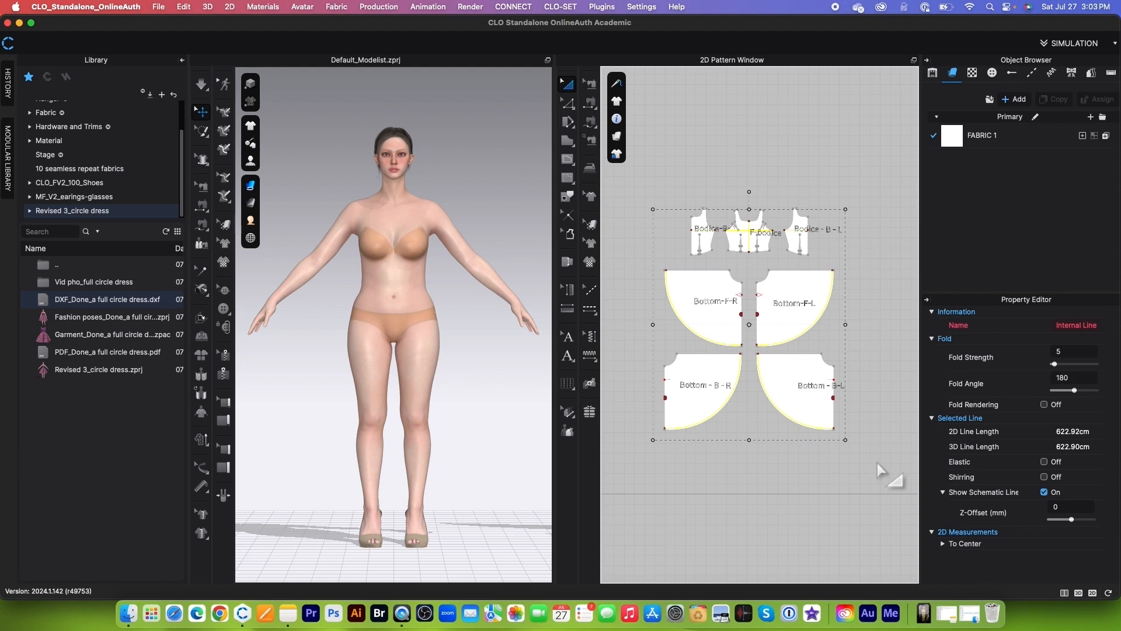
{"action": "scroll", "coordinate": [798, 301], "scroll_direction": "up", "scroll_amount": 5}
{"action": "right_click", "coordinate": [827, 401]}
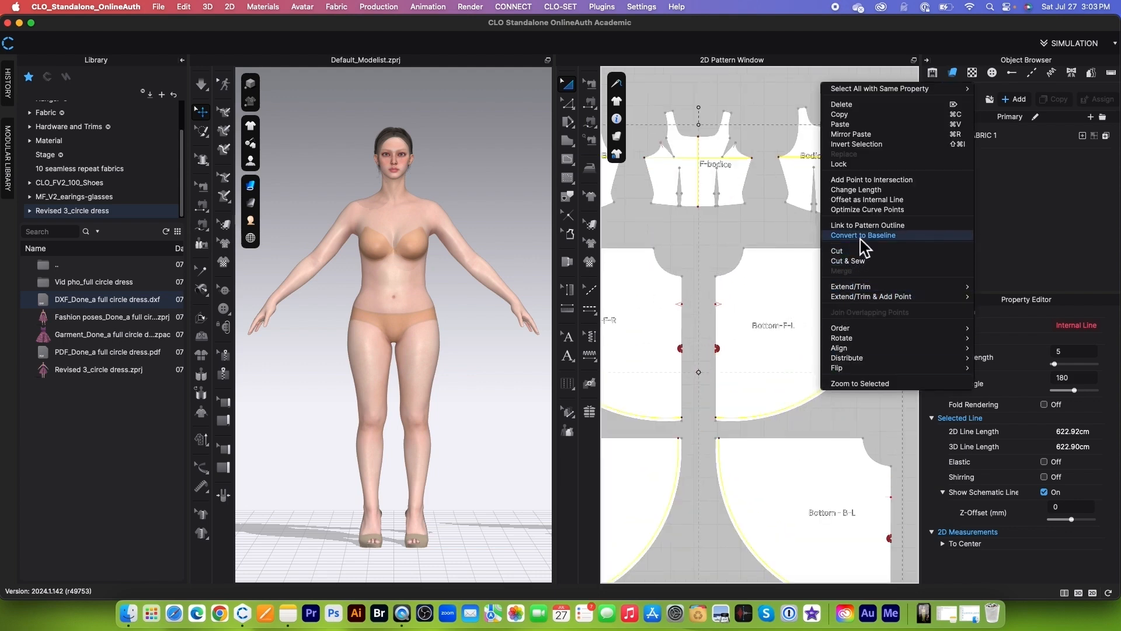
{"action": "left_click", "coordinate": [905, 246]}
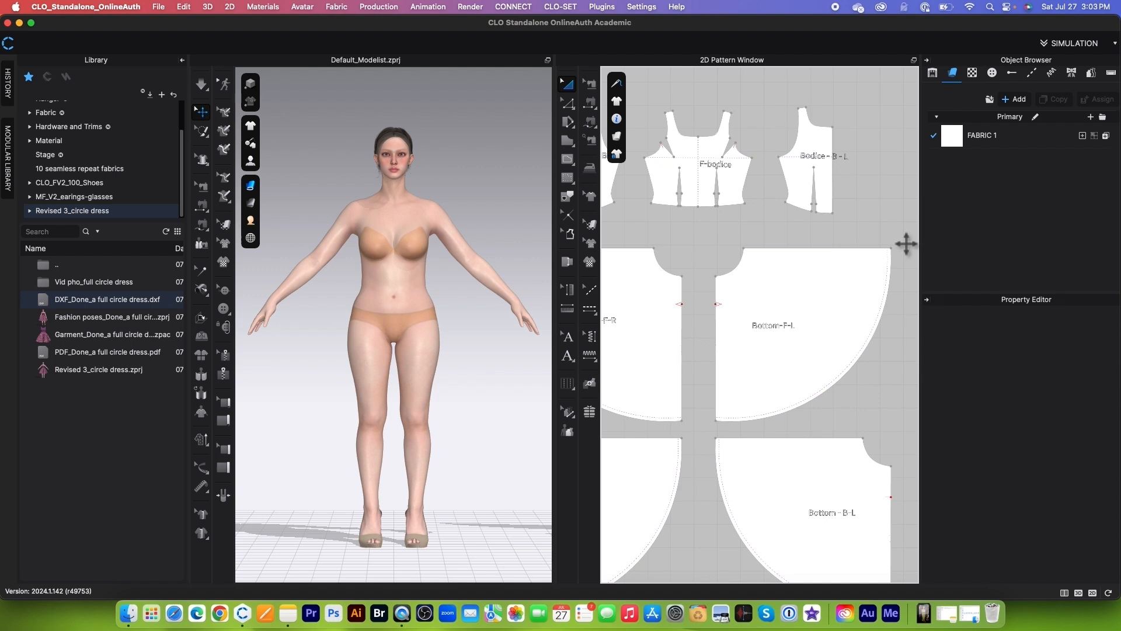
Step: Unlock all pattern outlines in the 2D Pattern window
{"action": "scroll", "coordinate": [863, 221], "scroll_direction": "down", "scroll_amount": 3}
{"action": "right_click", "coordinate": [798, 130]}
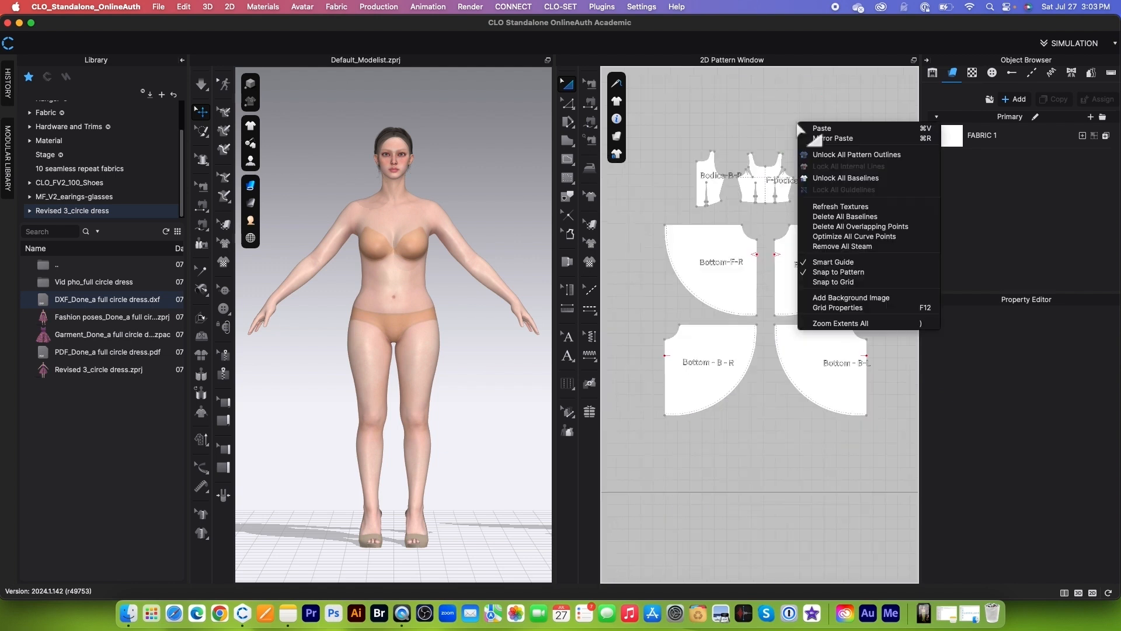
{"action": "left_click", "coordinate": [865, 157]}
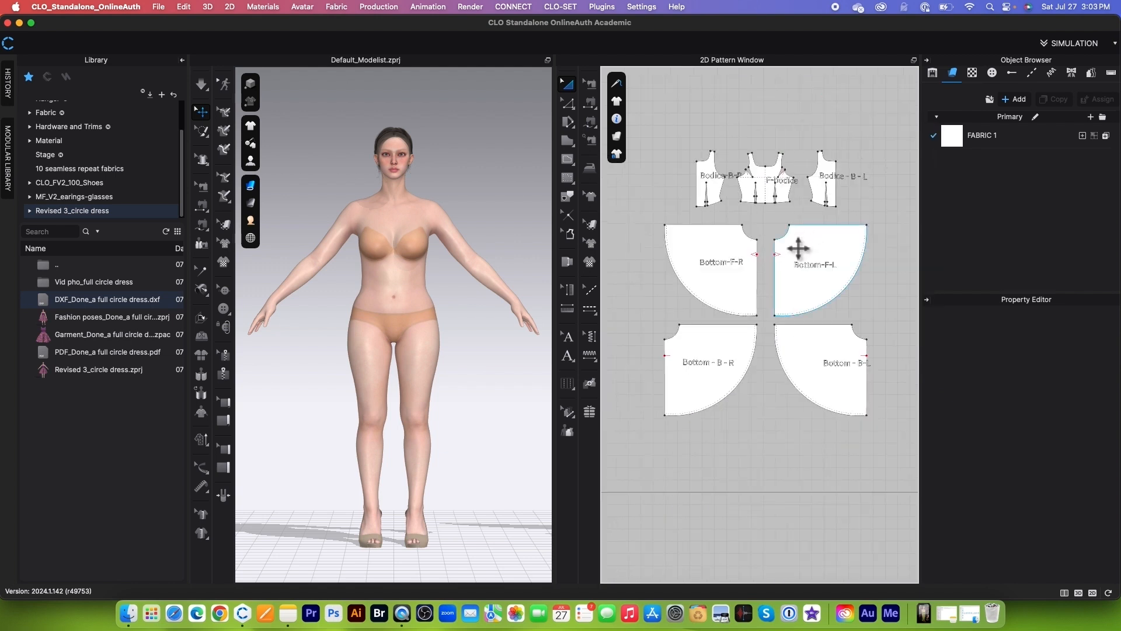
{"action": "scroll", "coordinate": [799, 245], "scroll_direction": "down", "scroll_amount": 3}
{"action": "scroll", "coordinate": [809, 201], "scroll_direction": "up", "scroll_amount": 2}
{"action": "scroll", "coordinate": [835, 157], "scroll_direction": "up", "scroll_amount": 2}
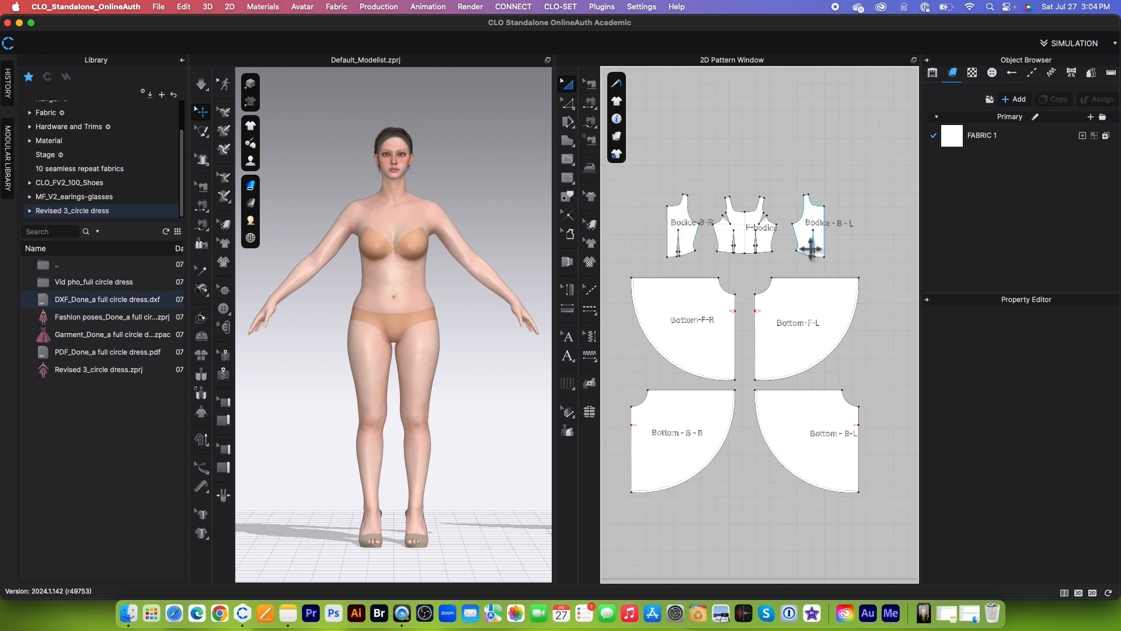
Step: Turn on the avatar's arrangement points in the 3D view
{"action": "mouse_move", "coordinate": [252, 163]}
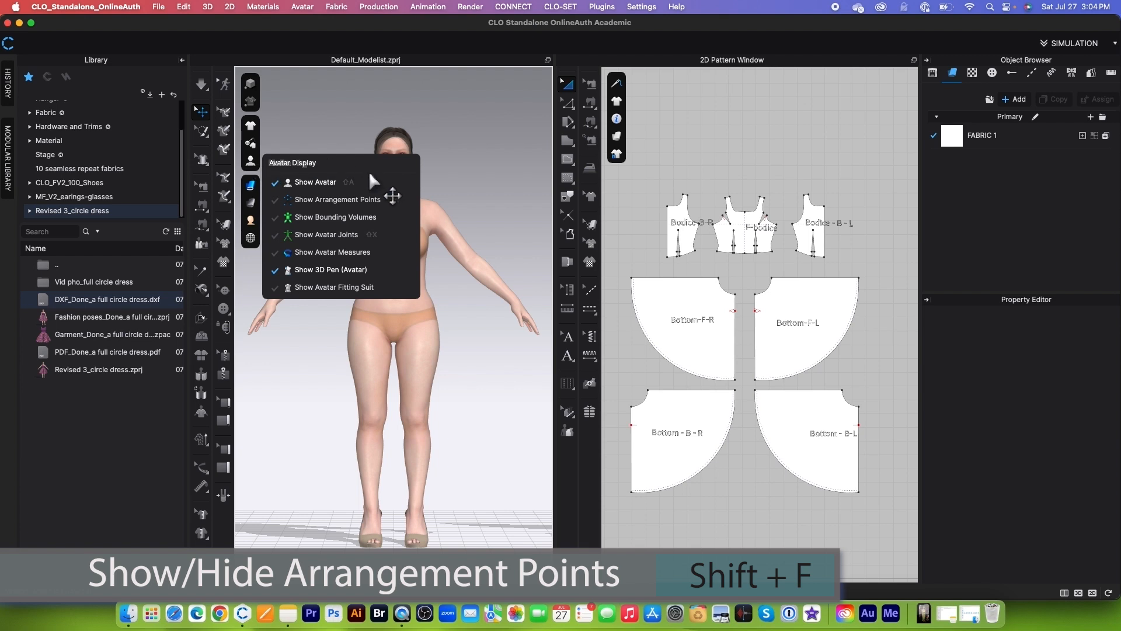
{"action": "left_click", "coordinate": [330, 200]}
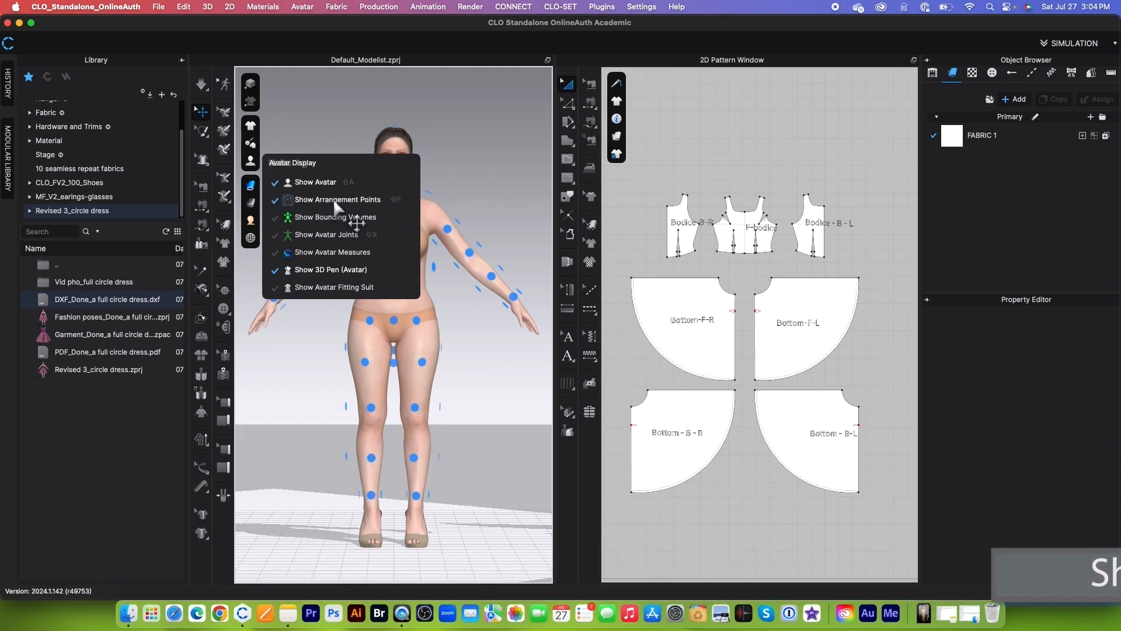
{"action": "scroll", "coordinate": [409, 187], "scroll_direction": "up", "scroll_amount": 5}
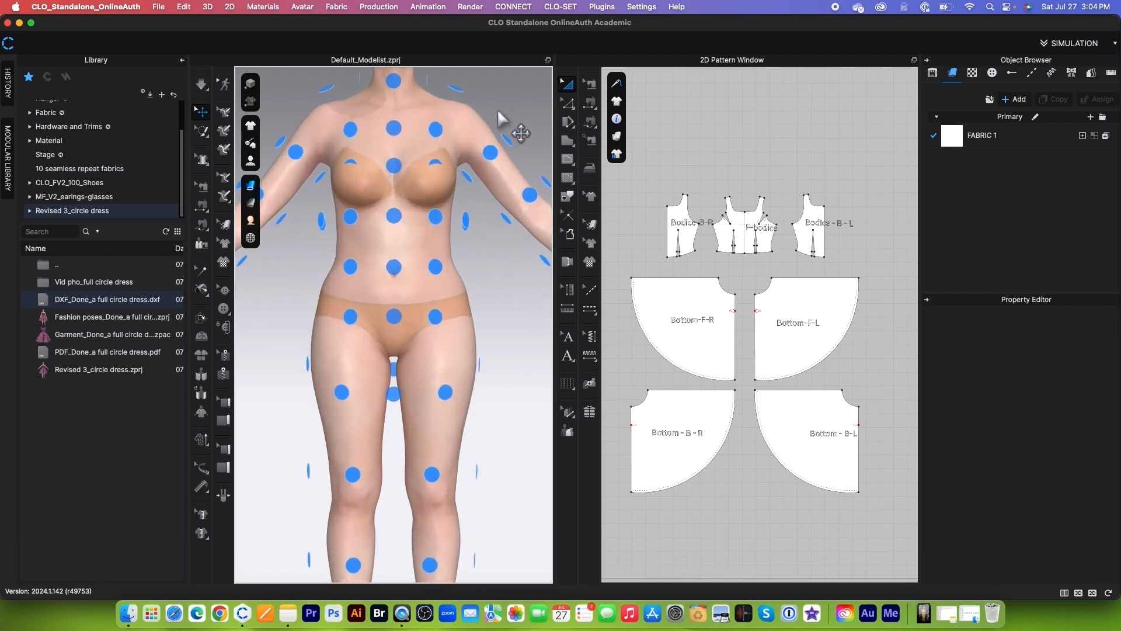
{"action": "left_click", "coordinate": [504, 217]}
{"action": "scroll", "coordinate": [767, 281], "scroll_direction": "up", "scroll_amount": 5}
{"action": "scroll", "coordinate": [767, 280], "scroll_direction": "down", "scroll_amount": 2}
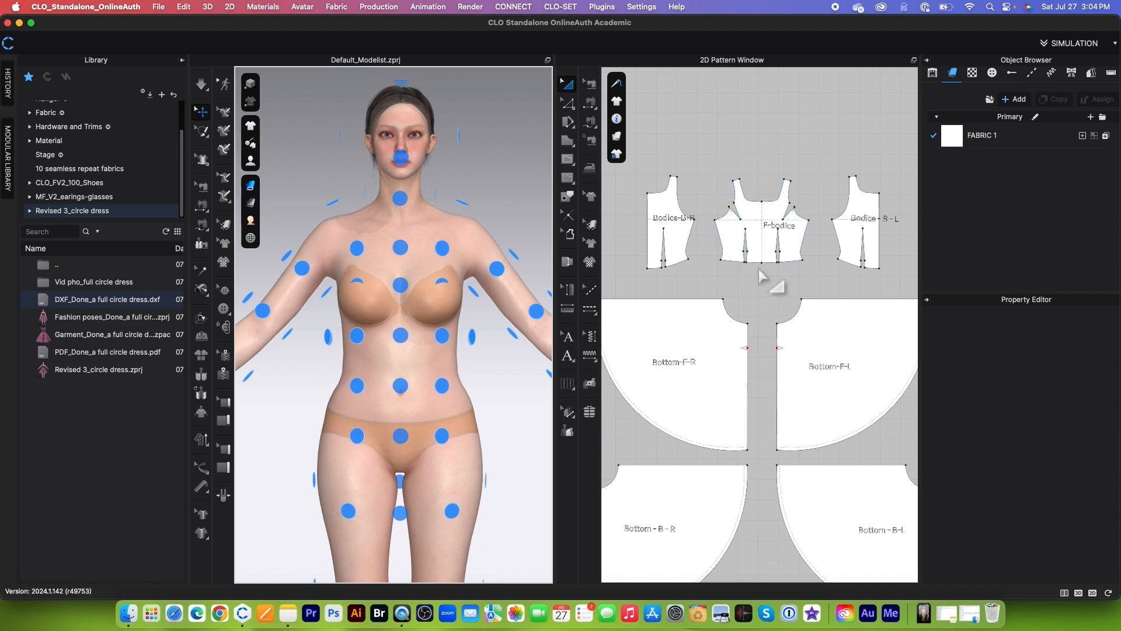
Step: Select the front bodice pattern and place it on the avatar's chest arrangement point
{"action": "scroll", "coordinate": [767, 281], "scroll_direction": "down", "scroll_amount": 2}
{"action": "left_click_drag", "start_coordinate": [714, 171], "coordinate": [818, 281]}
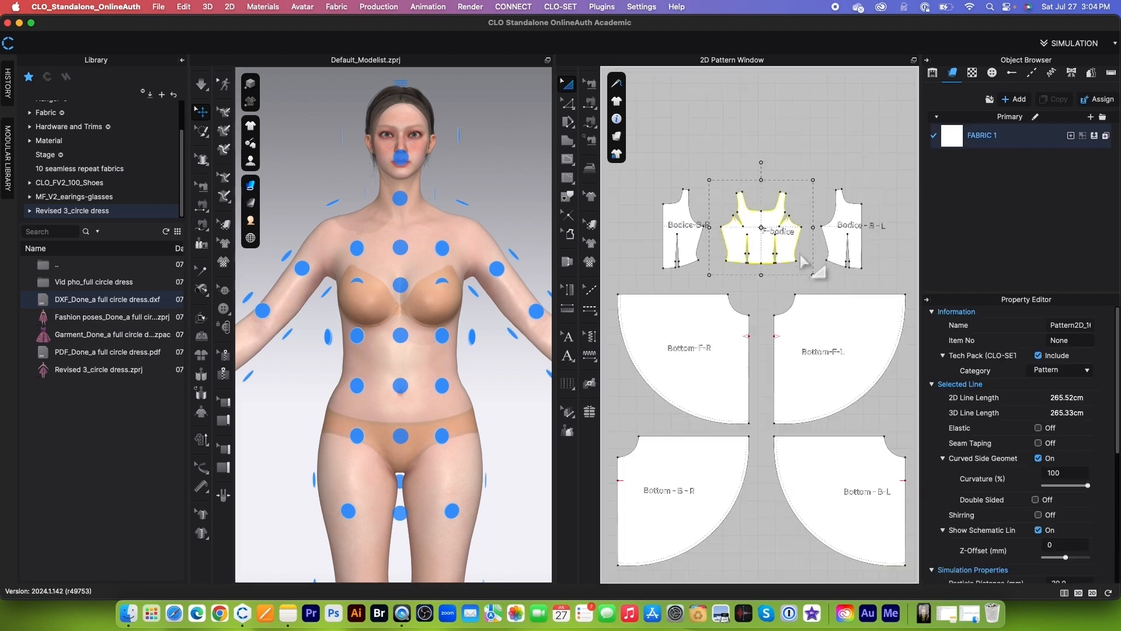
{"action": "left_click", "coordinate": [400, 285]}
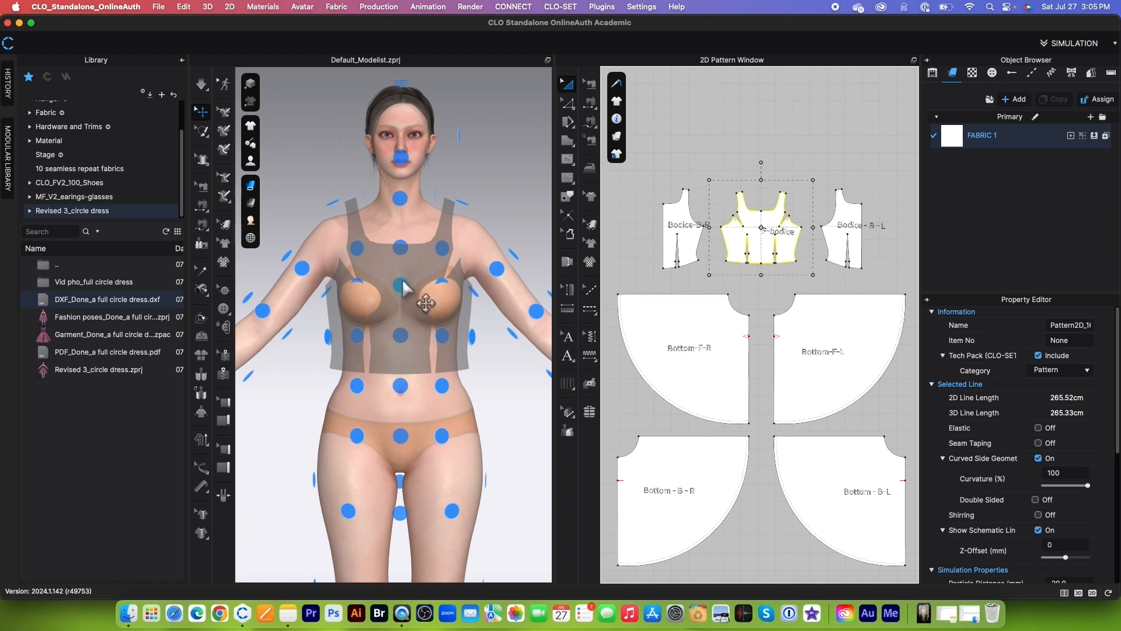
{"action": "left_click", "coordinate": [403, 282]}
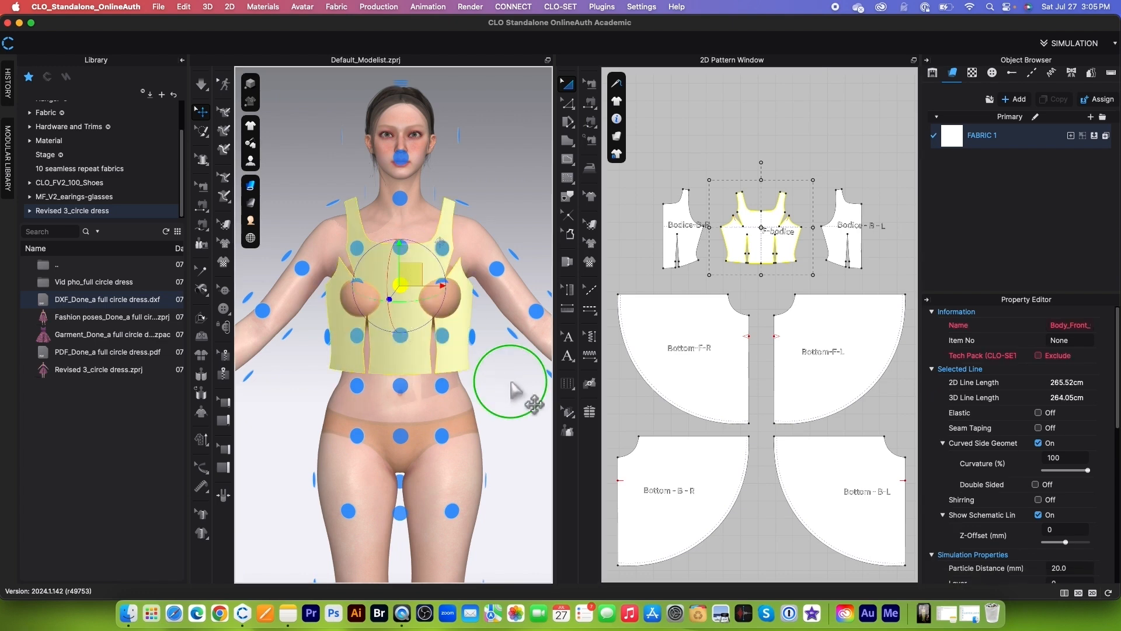
Step: Place the left and right back bodice patterns on the avatar's upper back arrangement points
{"action": "right_click_drag", "start_coordinate": [510, 393], "coordinate": [243, 390]}
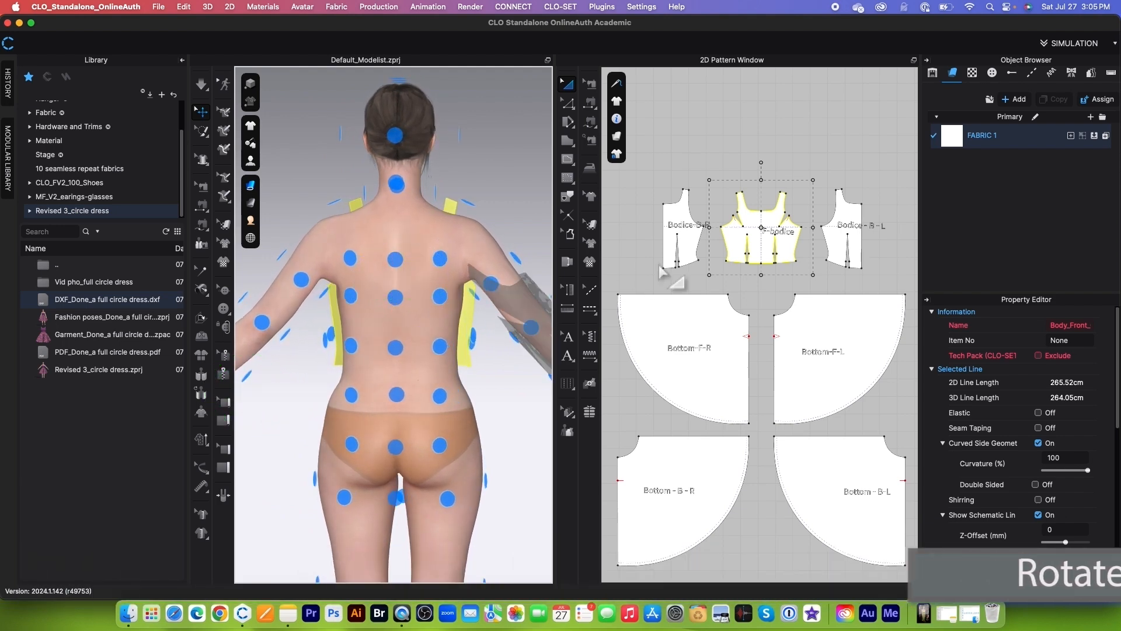
{"action": "left_click", "coordinate": [867, 255]}
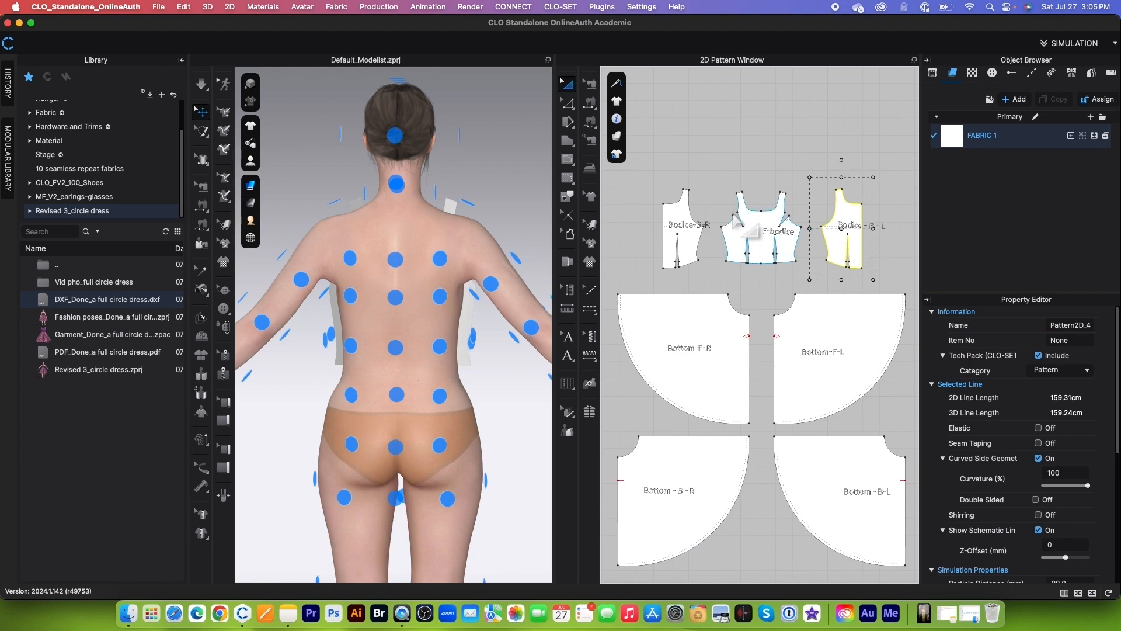
{"action": "left_click", "coordinate": [363, 313]}
{"action": "left_click", "coordinate": [694, 245]}
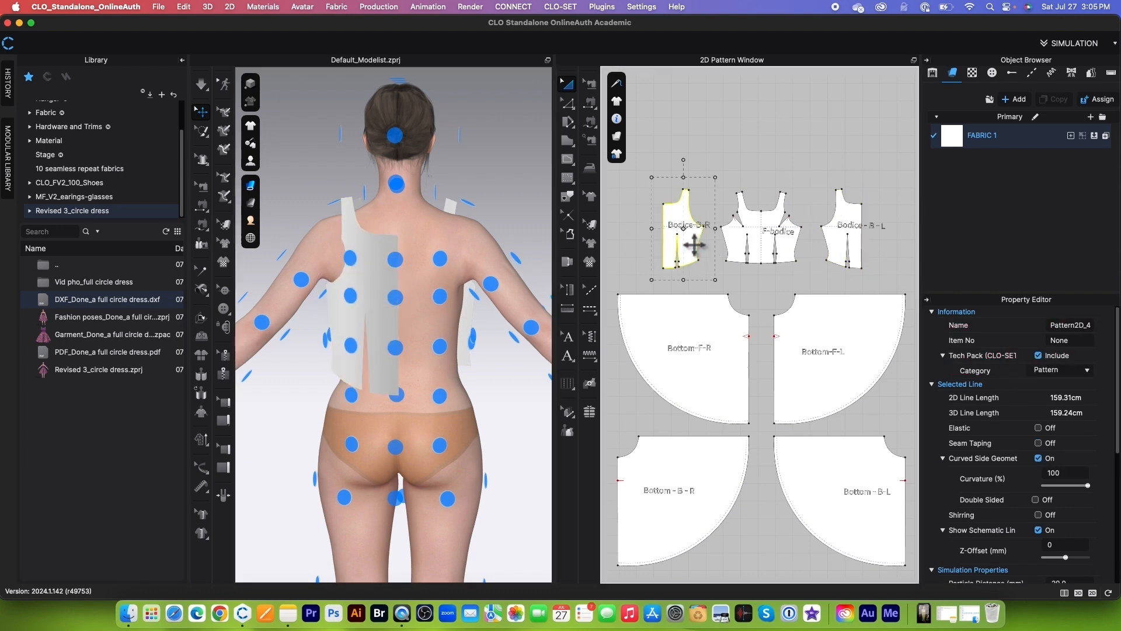
{"action": "left_click", "coordinate": [442, 297]}
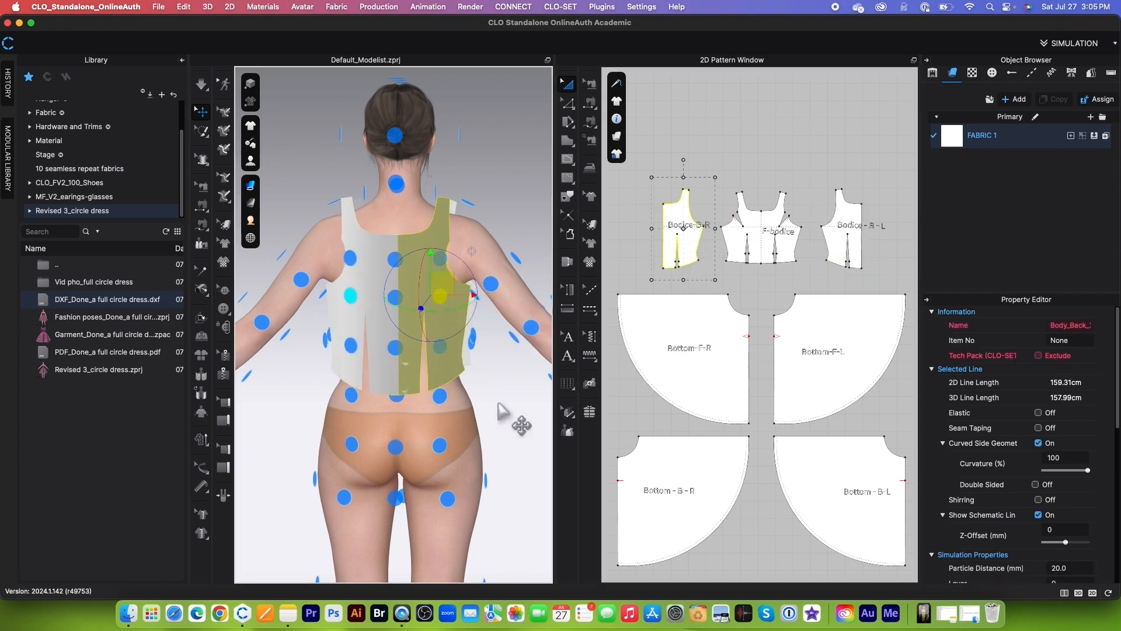
Step: Select the four skirt patterns and bring up their pattern commands
{"action": "right_click_drag", "start_coordinate": [496, 403], "coordinate": [257, 394]}
{"action": "scroll", "coordinate": [471, 158], "scroll_direction": "down", "scroll_amount": 10}
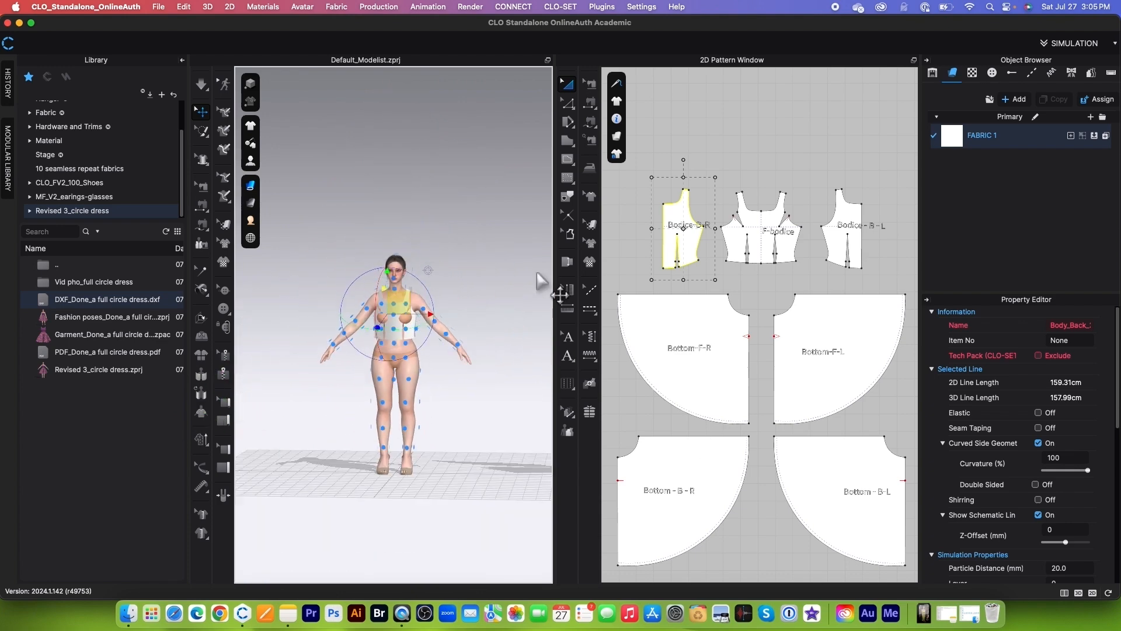
{"action": "scroll", "coordinate": [769, 329], "scroll_direction": "down", "scroll_amount": 5}
{"action": "scroll", "coordinate": [768, 328], "scroll_direction": "up", "scroll_amount": 4}
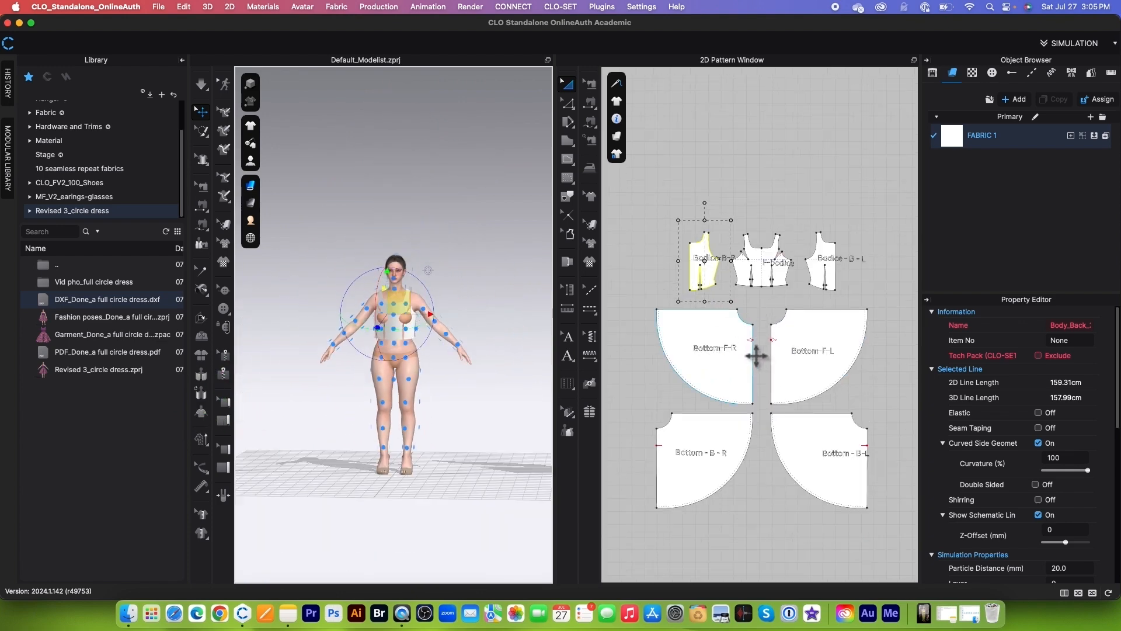
{"action": "left_click", "coordinate": [637, 314]}
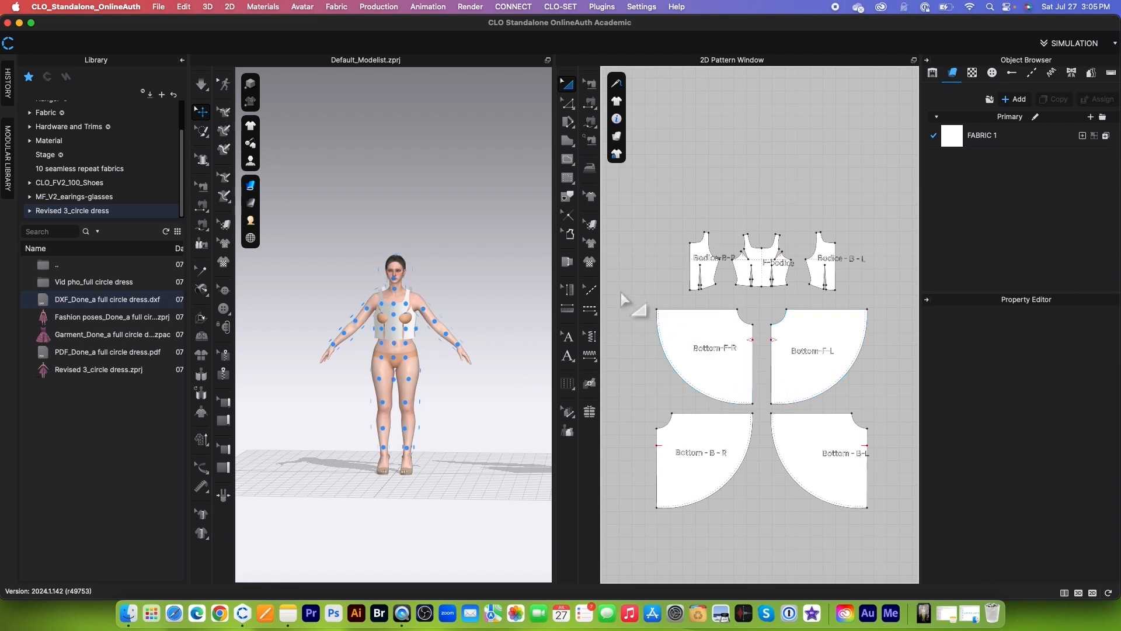
{"action": "left_click_drag", "start_coordinate": [622, 299], "coordinate": [884, 513]}
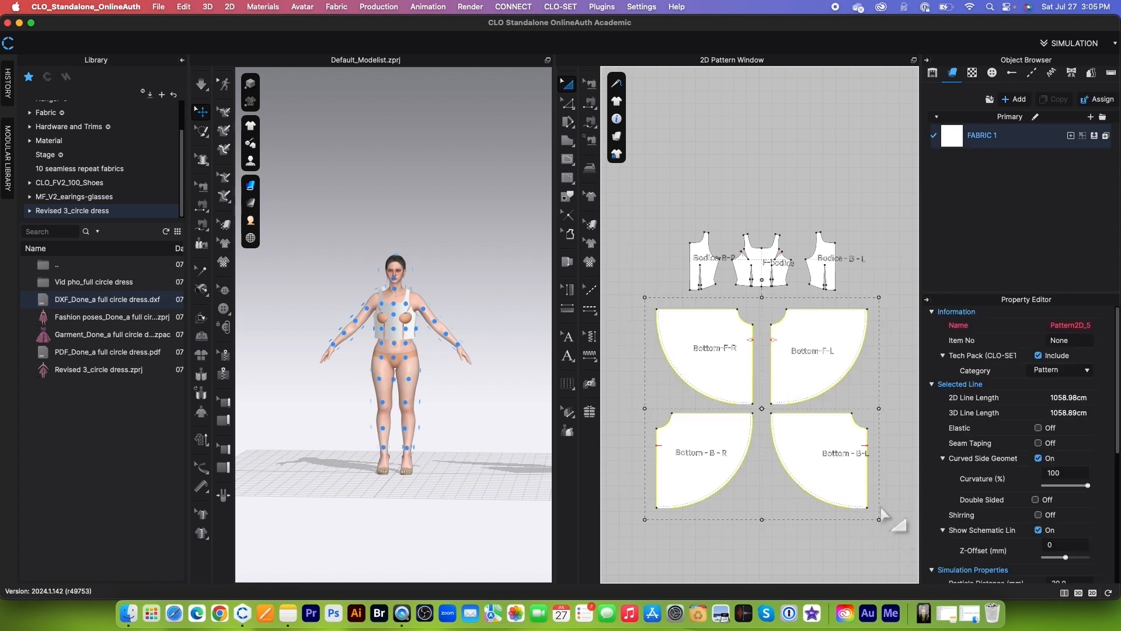
{"action": "right_click", "coordinate": [821, 378]}
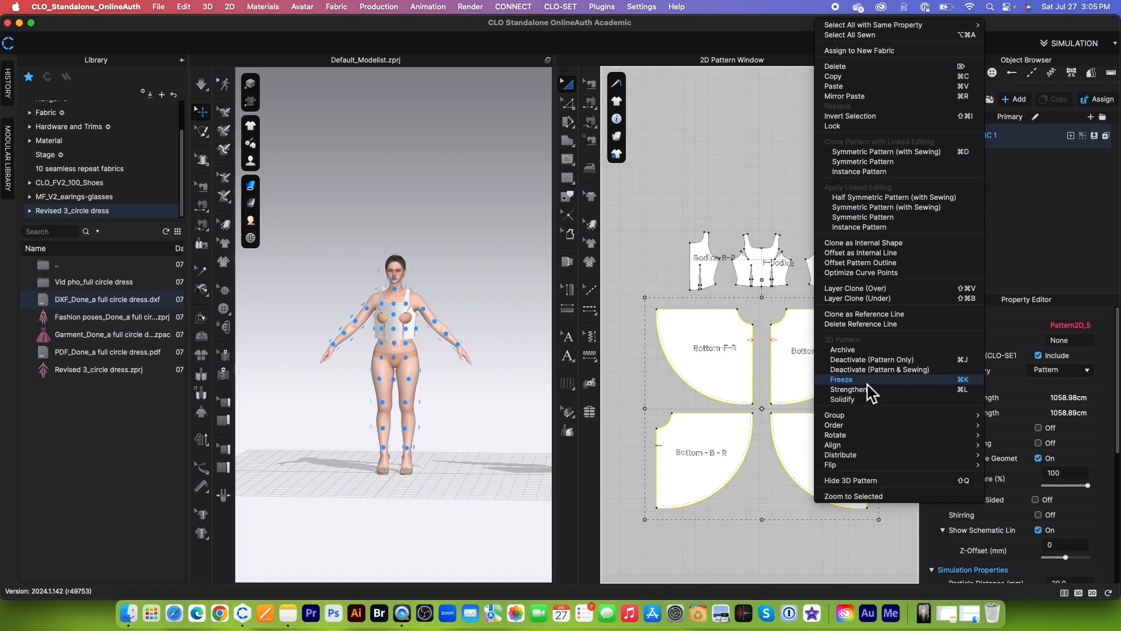